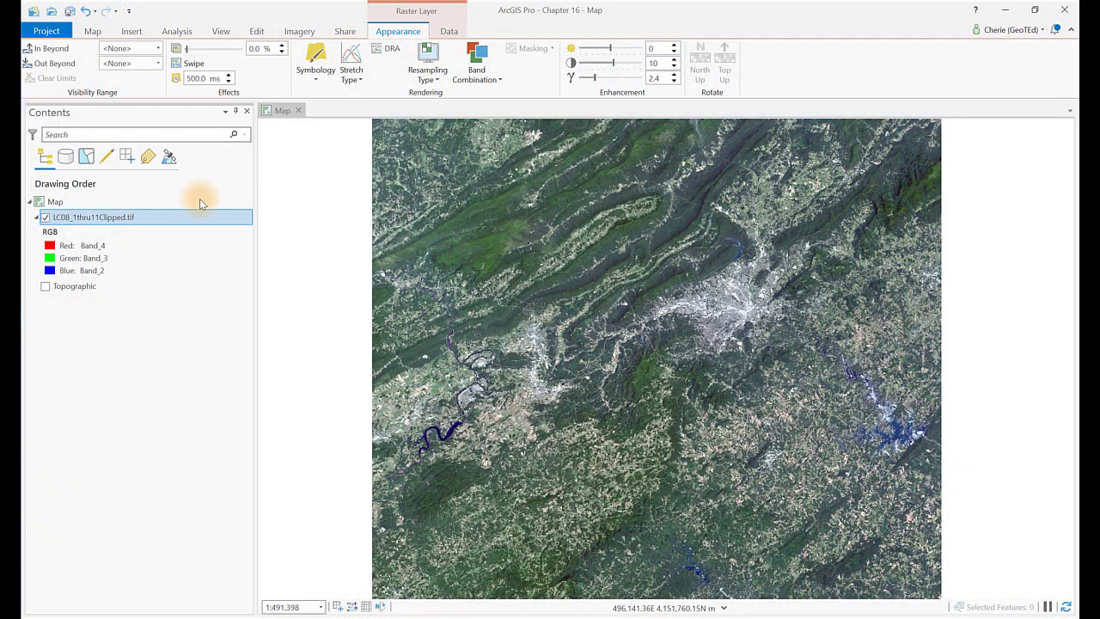
# - Select the LC08_1thru11Clipped.tif layer in Contents
pyautogui.click(190, 216)
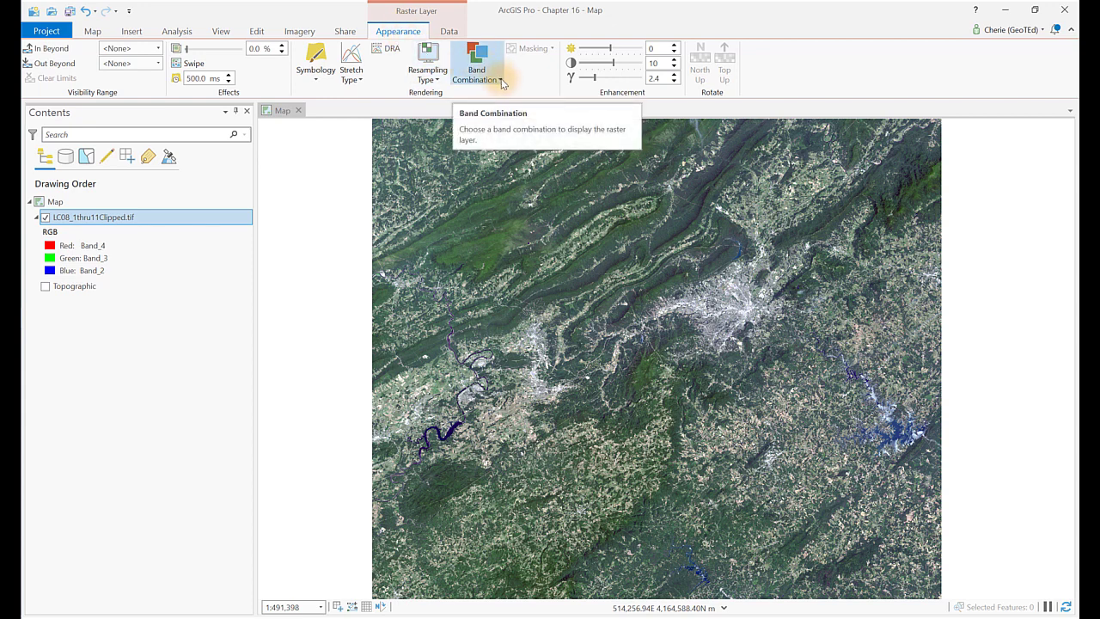
# - Apply the Natural Color band combination preset (bands 1-2-3) to the Landsat layer
pyautogui.click(501, 80)
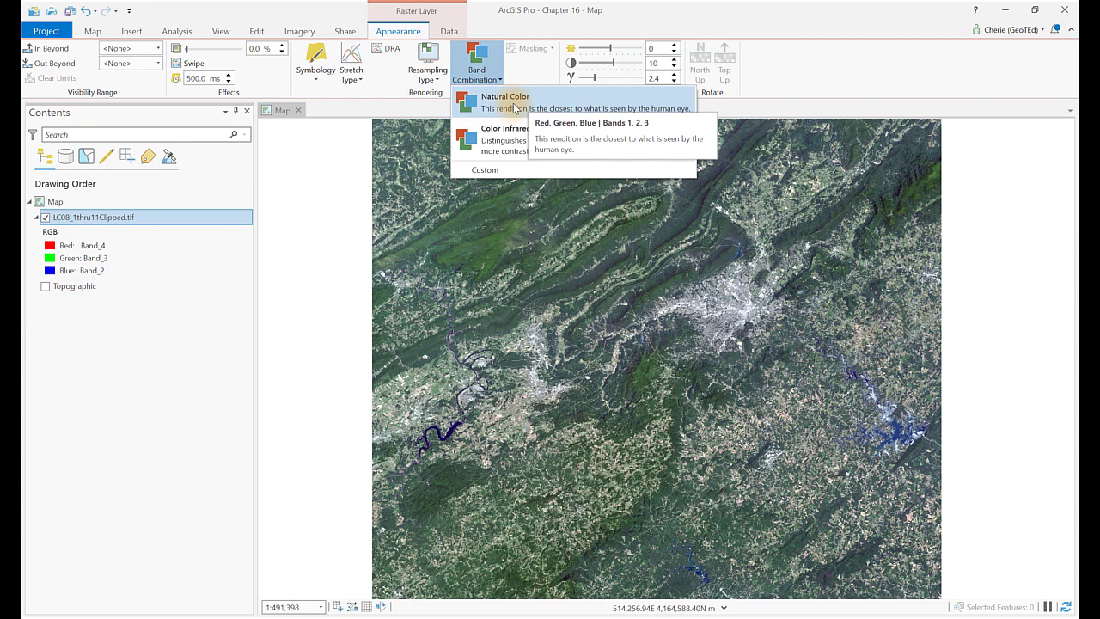
pyautogui.click(513, 103)
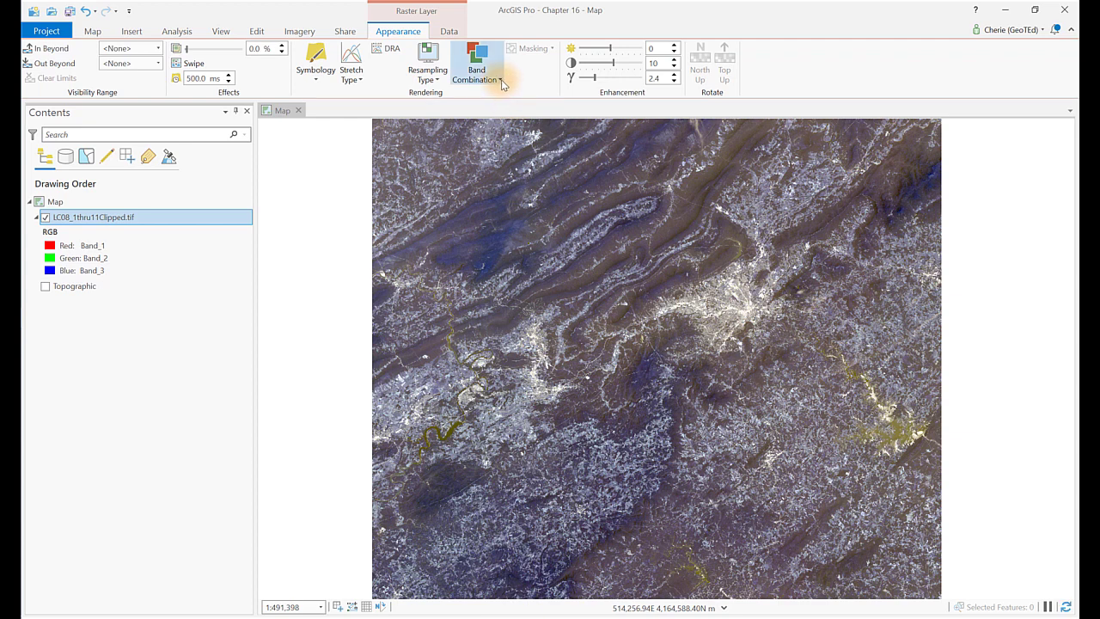
pyautogui.click(500, 80)
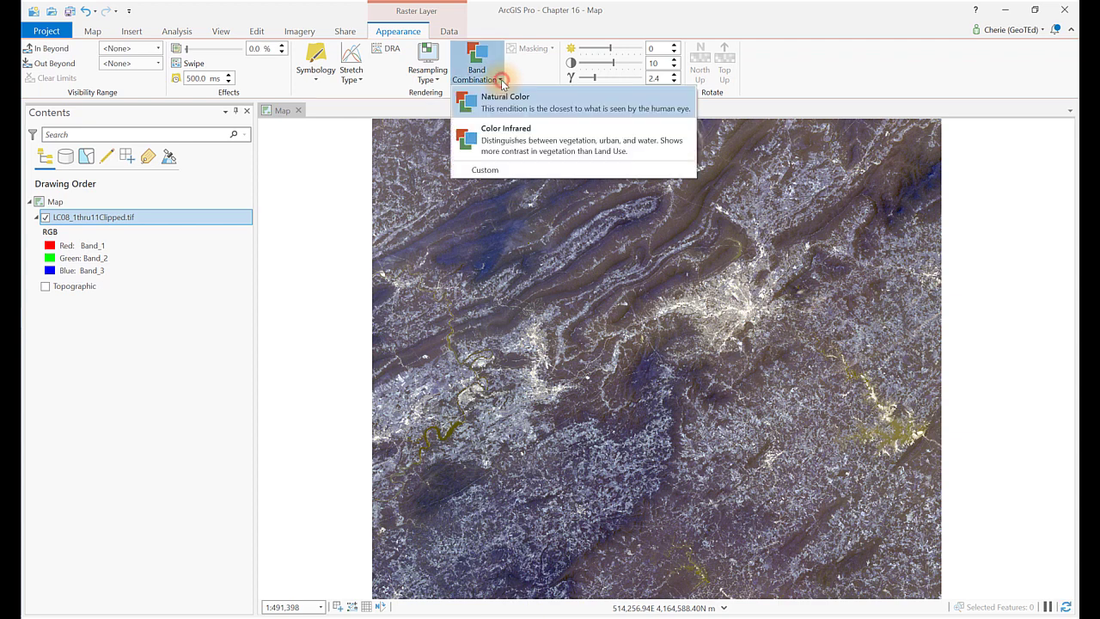
# - Add custom combination 'Landsat 8 Natural COlor' with Red Band_4, Green Band_3, Blue Band_2
pyautogui.click(501, 171)
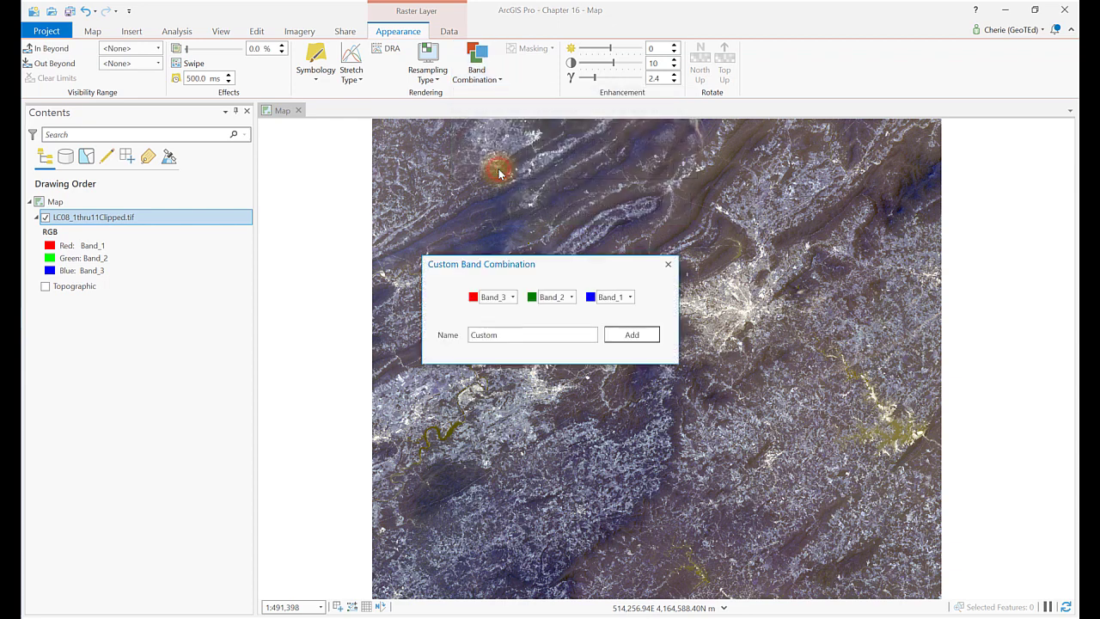
pyautogui.click(513, 297)
pyautogui.click(503, 348)
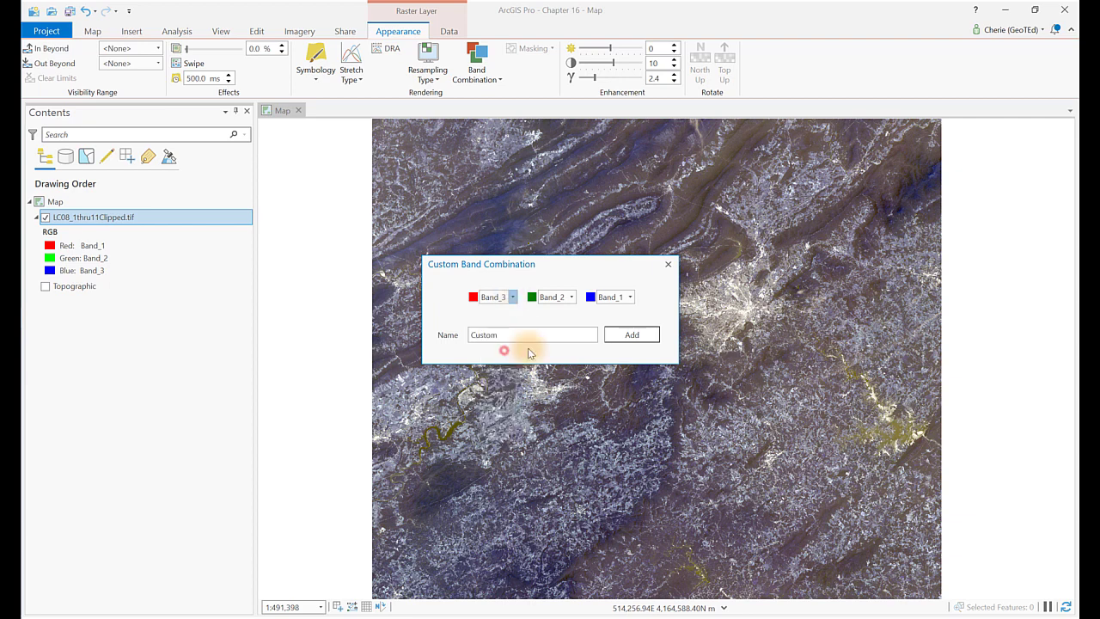
pyautogui.click(572, 298)
pyautogui.click(561, 334)
pyautogui.click(630, 296)
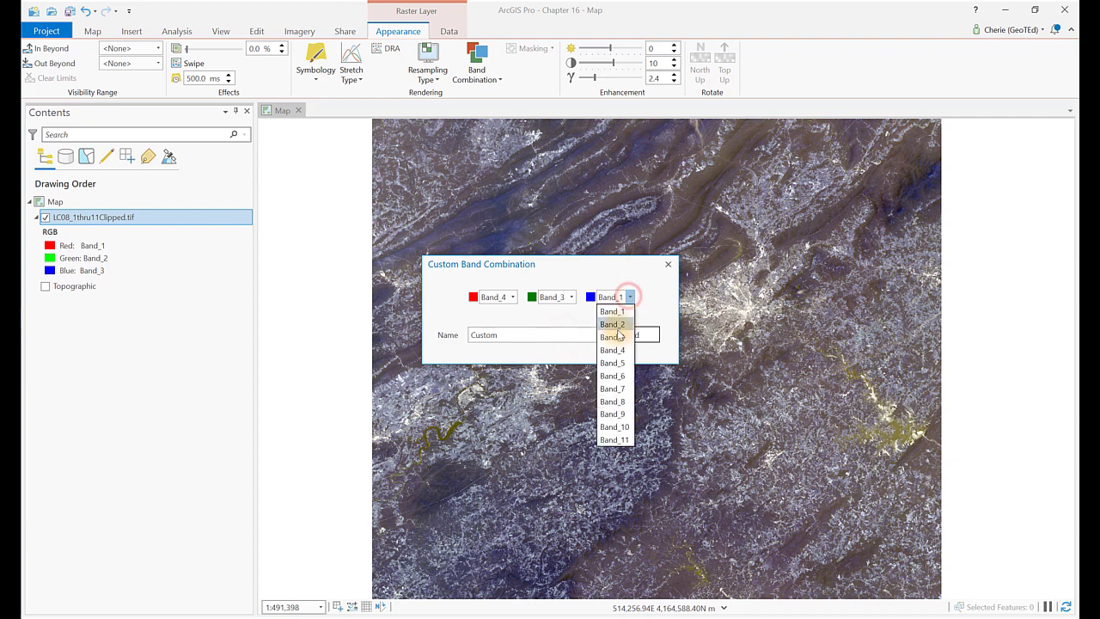
pyautogui.click(619, 325)
pyautogui.moveTo(510, 336); pyautogui.dragTo(444, 336)
pyautogui.write('Lands')
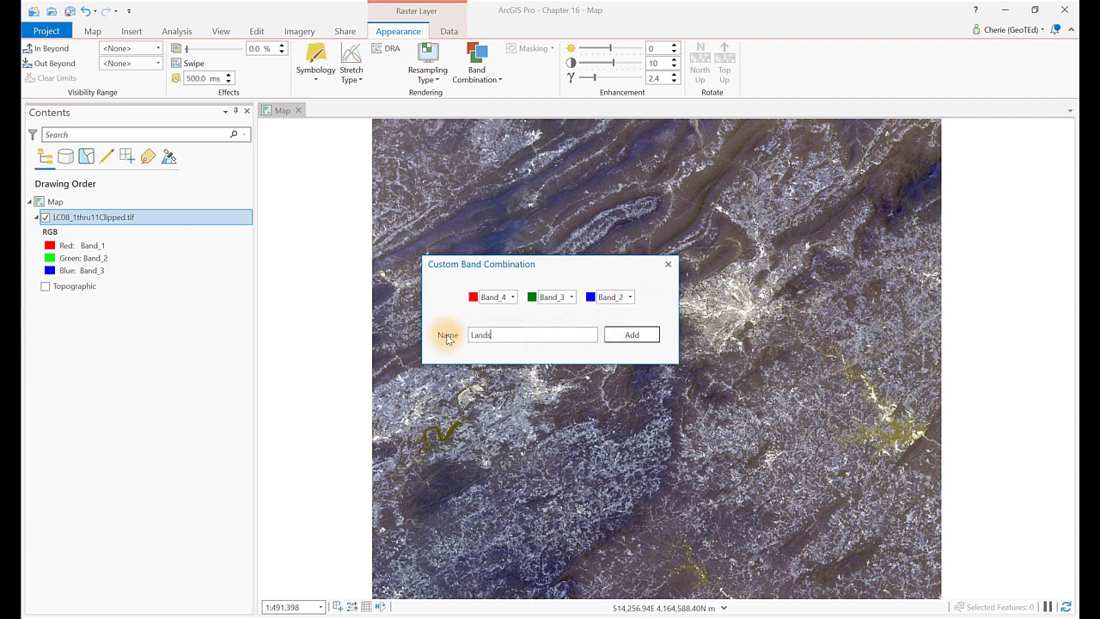
pyautogui.write('at 8 Natural COlor')
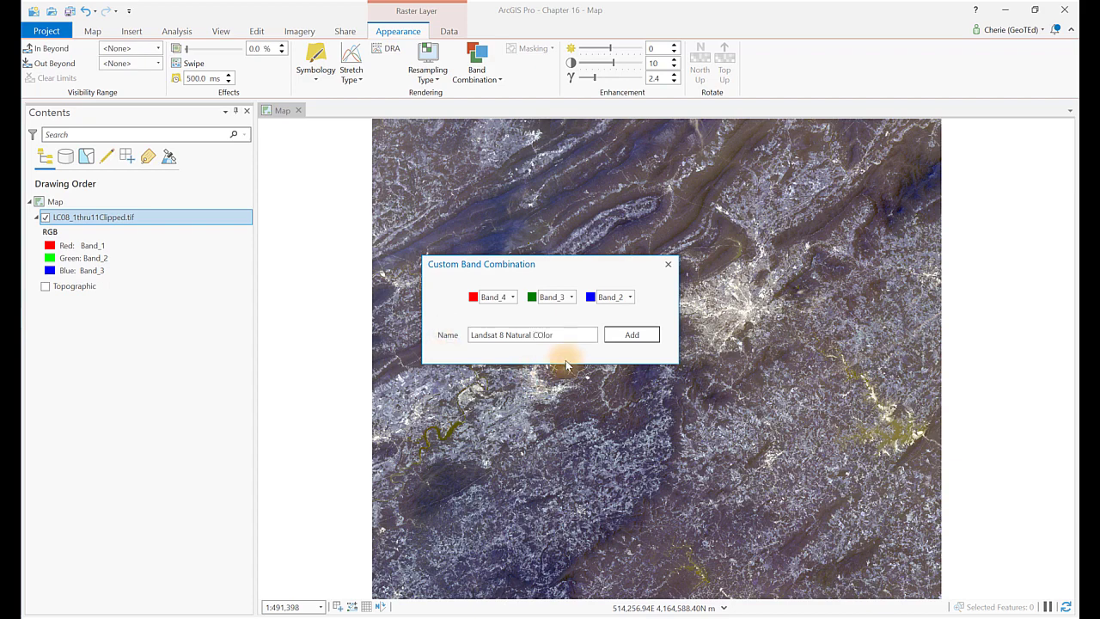
pyautogui.click(634, 334)
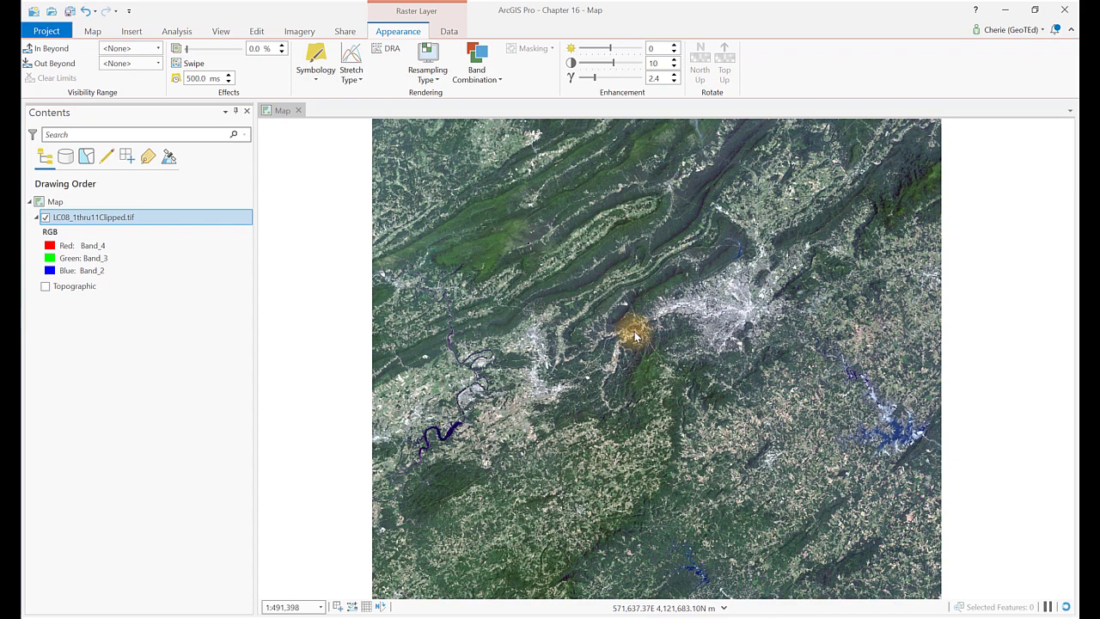
# - Apply the saved Landsat 8 Natural COlor combination, then switch to the Color Infrared preset
pyautogui.click(500, 80)
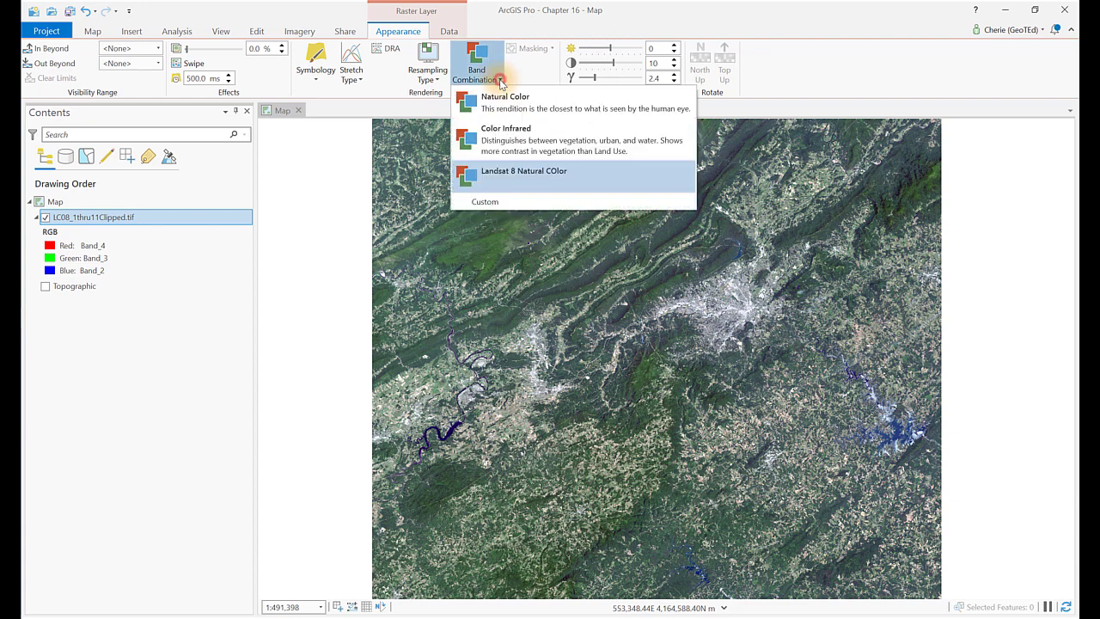
pyautogui.click(570, 174)
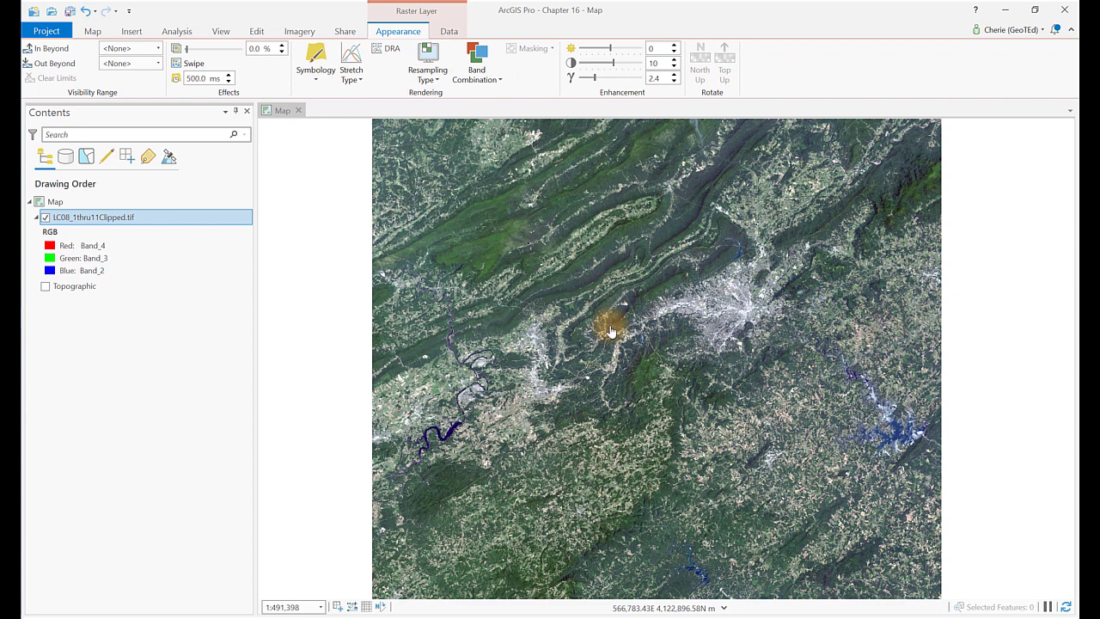
pyautogui.click(500, 80)
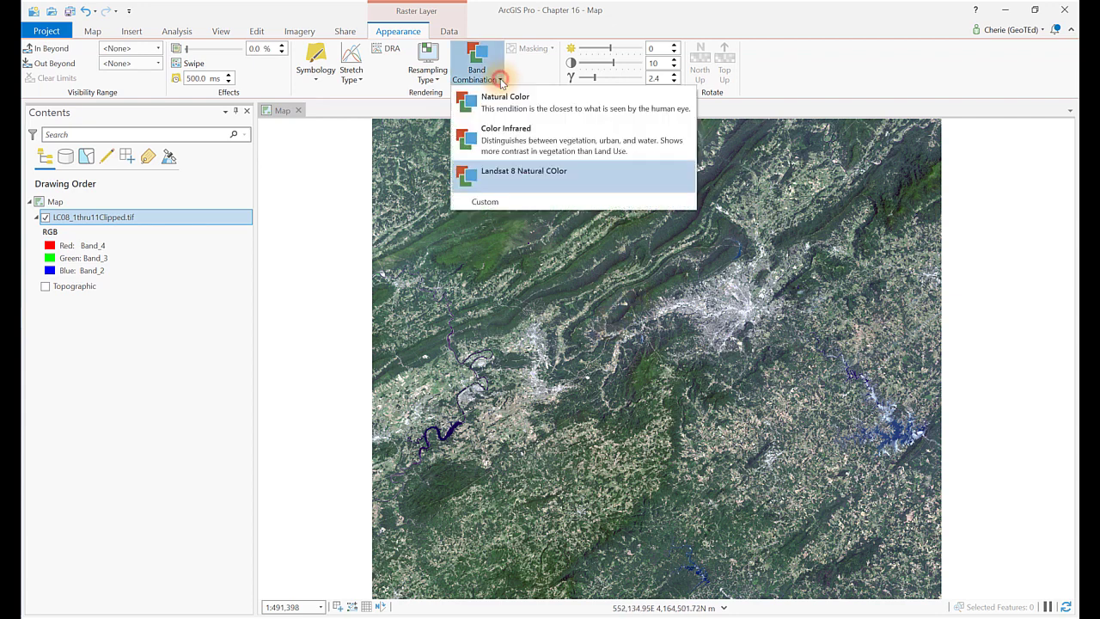
pyautogui.click(524, 139)
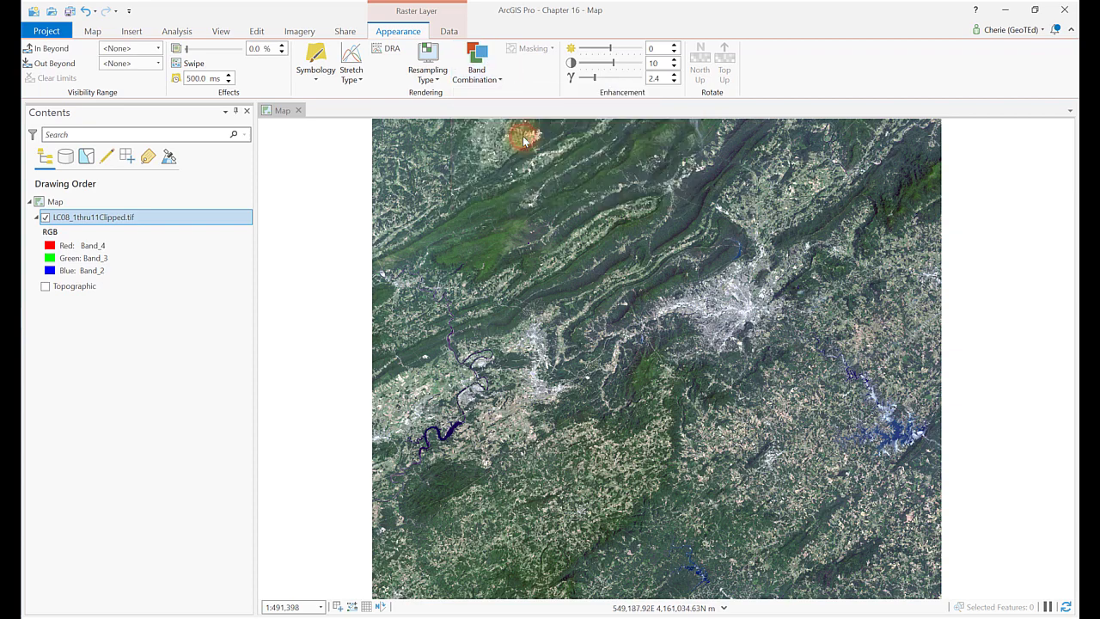
pyautogui.click(485, 77)
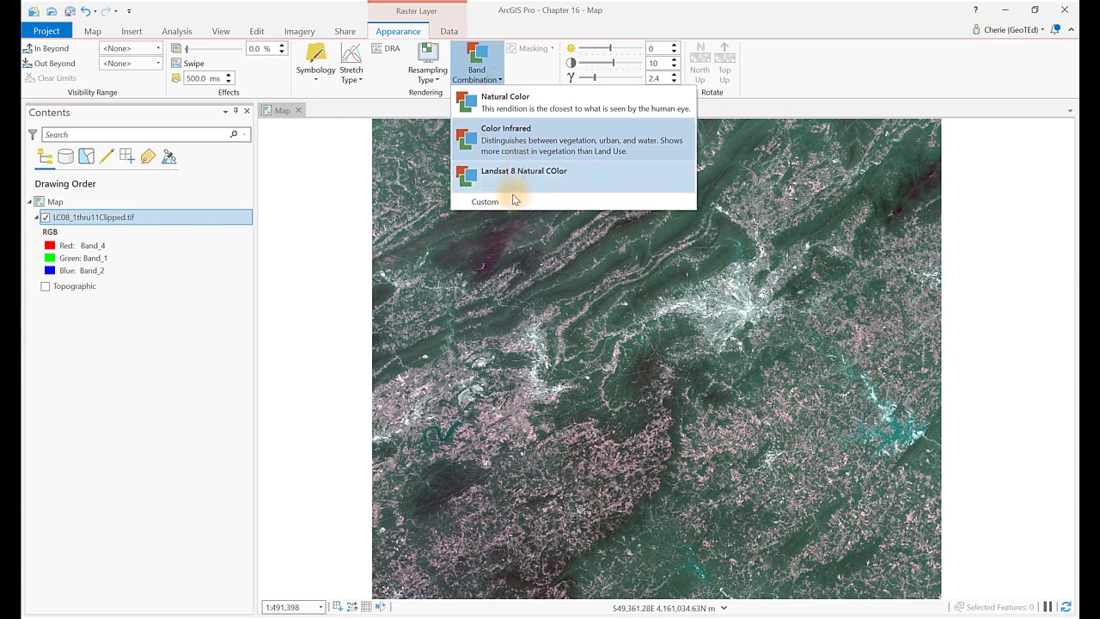
# - Add and apply a custom color-infrared combination: Red Band_5, Green Band_4, Blue Band_3
pyautogui.click(512, 201)
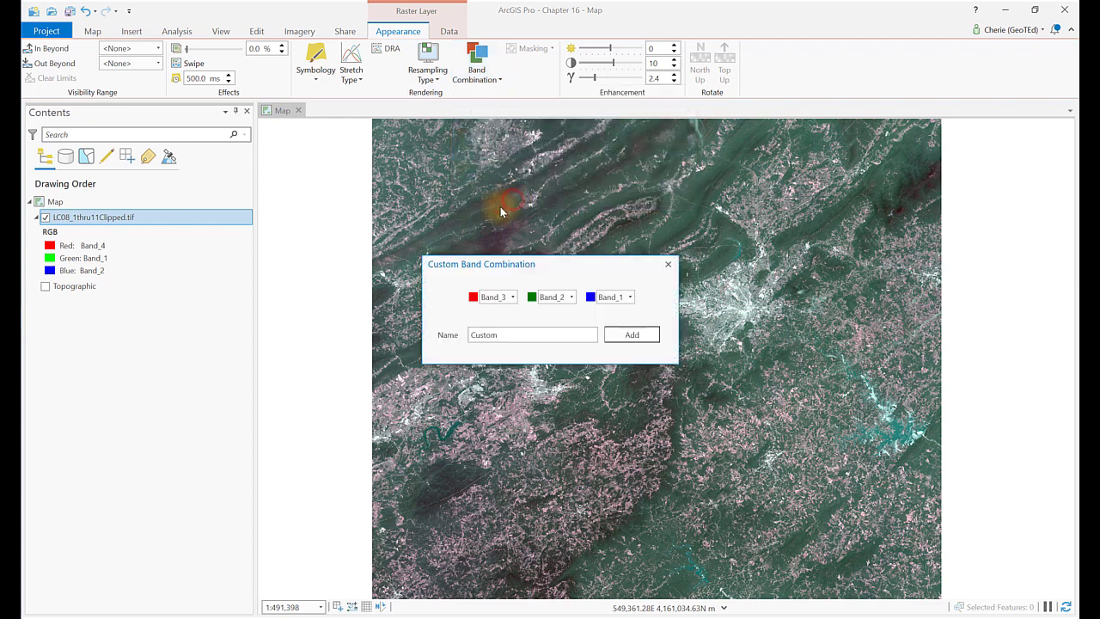
pyautogui.click(513, 296)
pyautogui.click(500, 362)
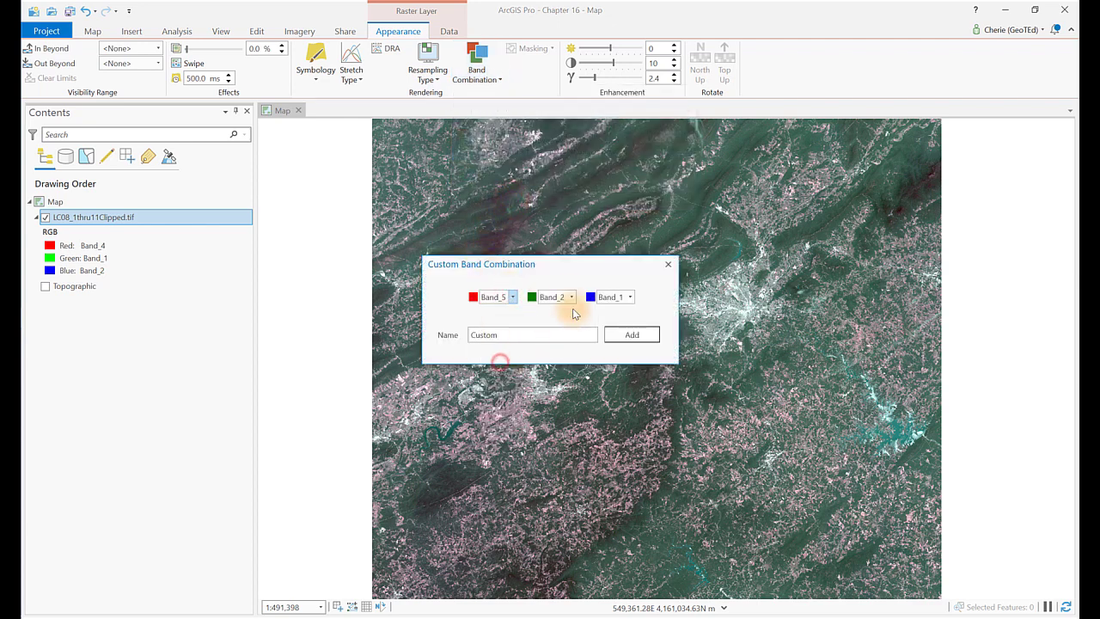
pyautogui.click(571, 297)
pyautogui.click(563, 347)
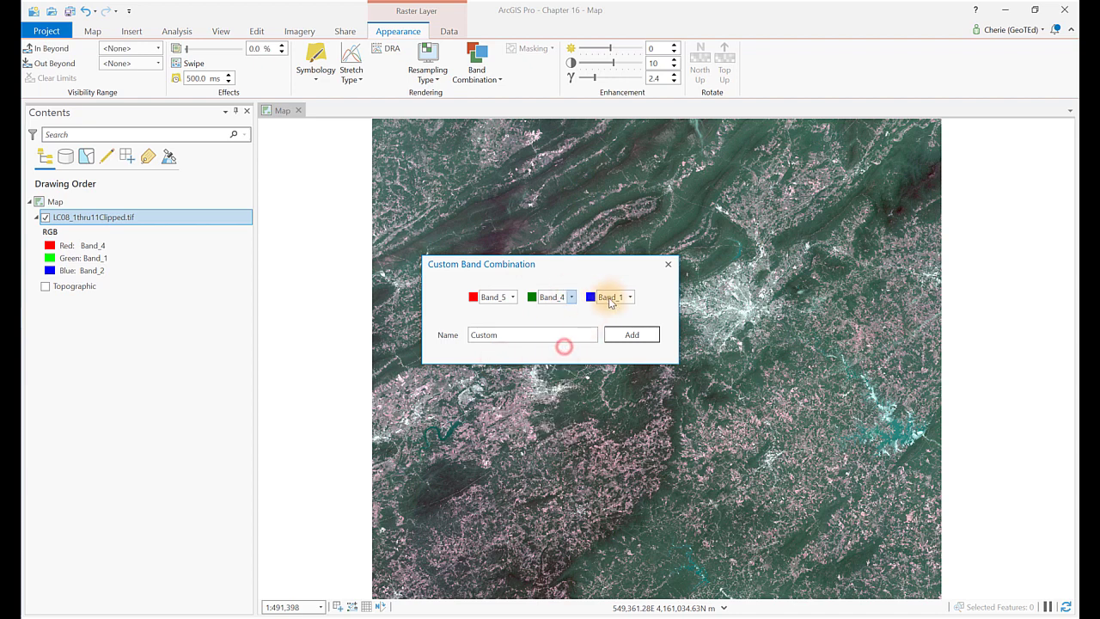
pyautogui.click(629, 297)
pyautogui.click(617, 334)
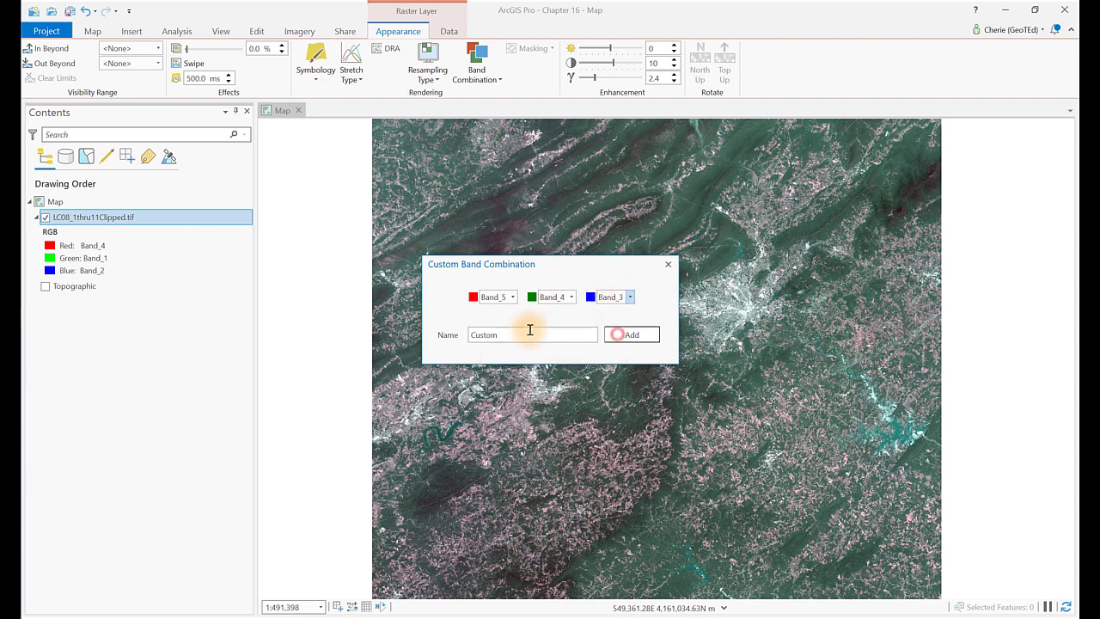
pyautogui.doubleClick(508, 334)
pyautogui.write('Landsat 8 COlor Infrared')
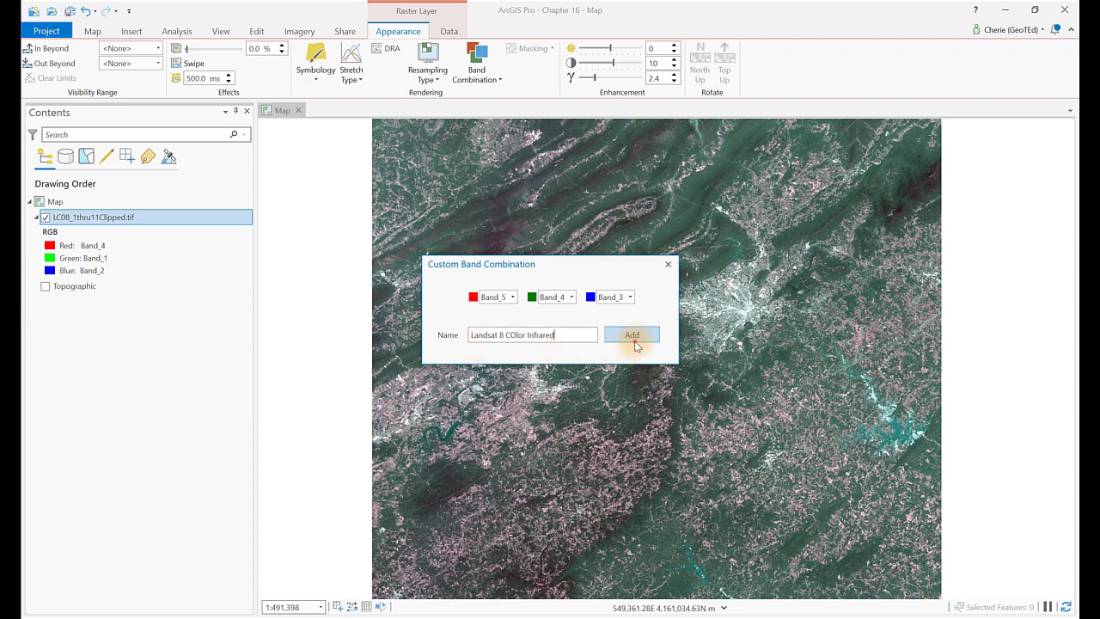
pyautogui.click(631, 337)
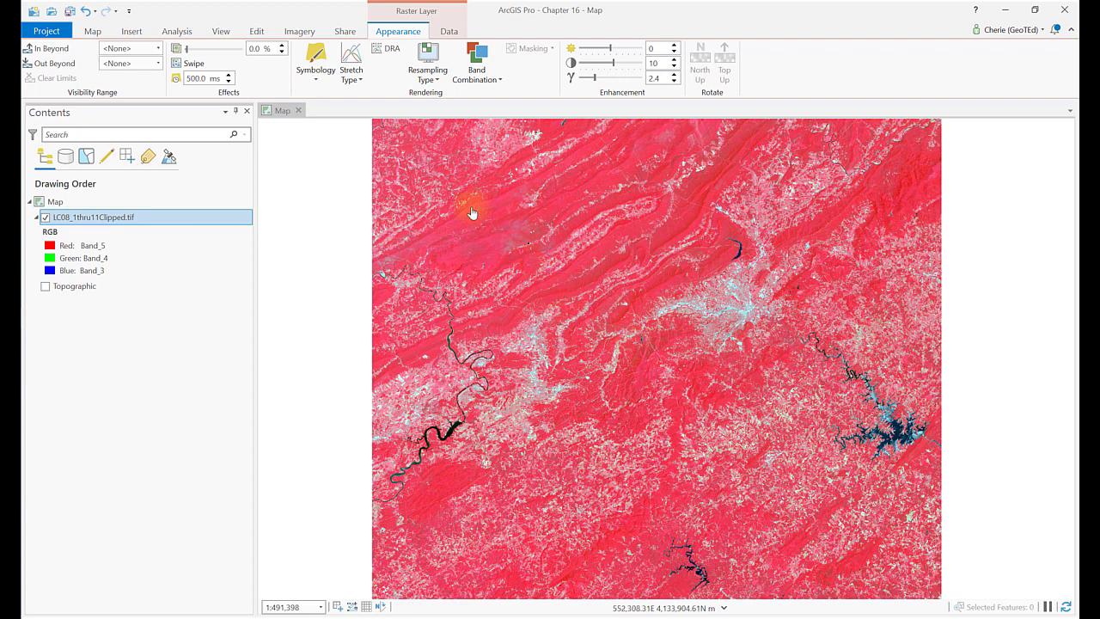
# - In the Symbology pane, set Red to Band_4, Green to Band_3 and Blue to Band_2
pyautogui.click(316, 57)
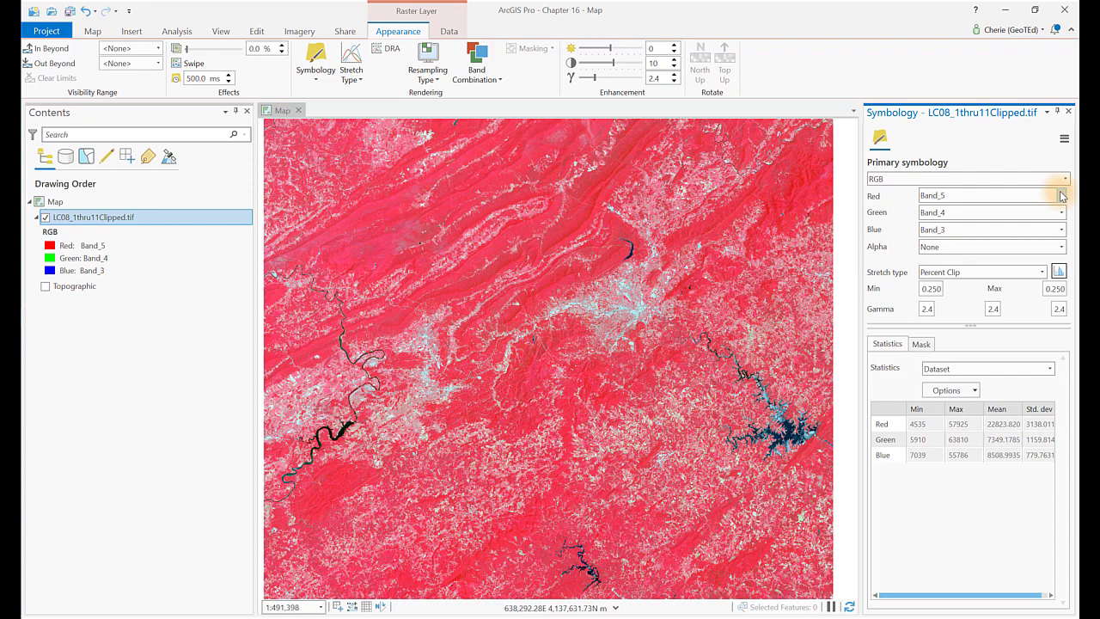
pyautogui.click(1061, 196)
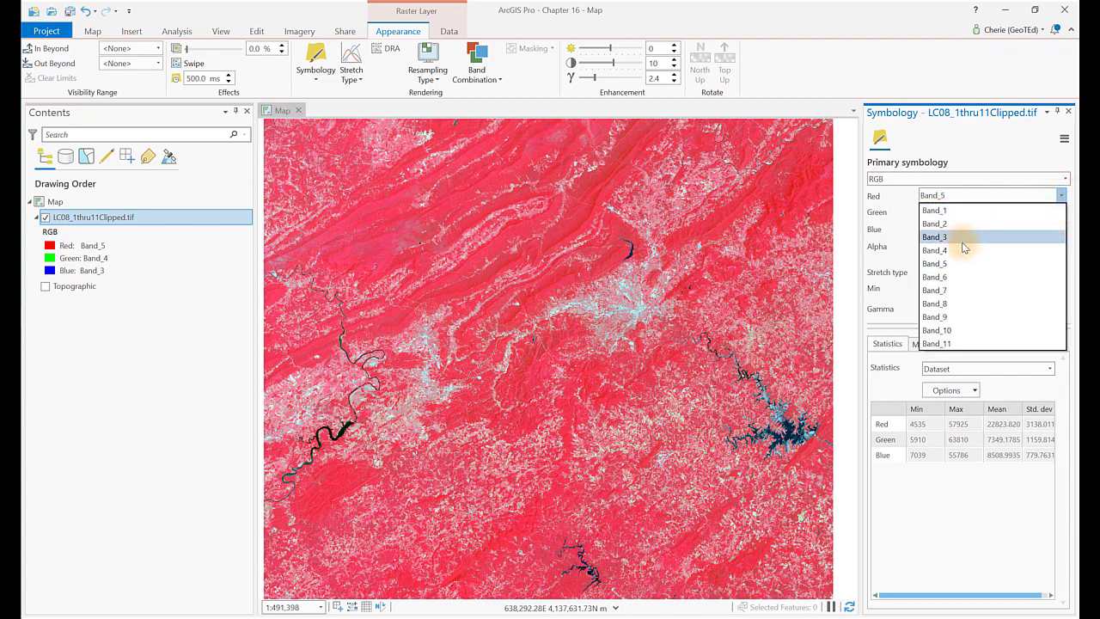
pyautogui.click(962, 247)
pyautogui.click(1061, 212)
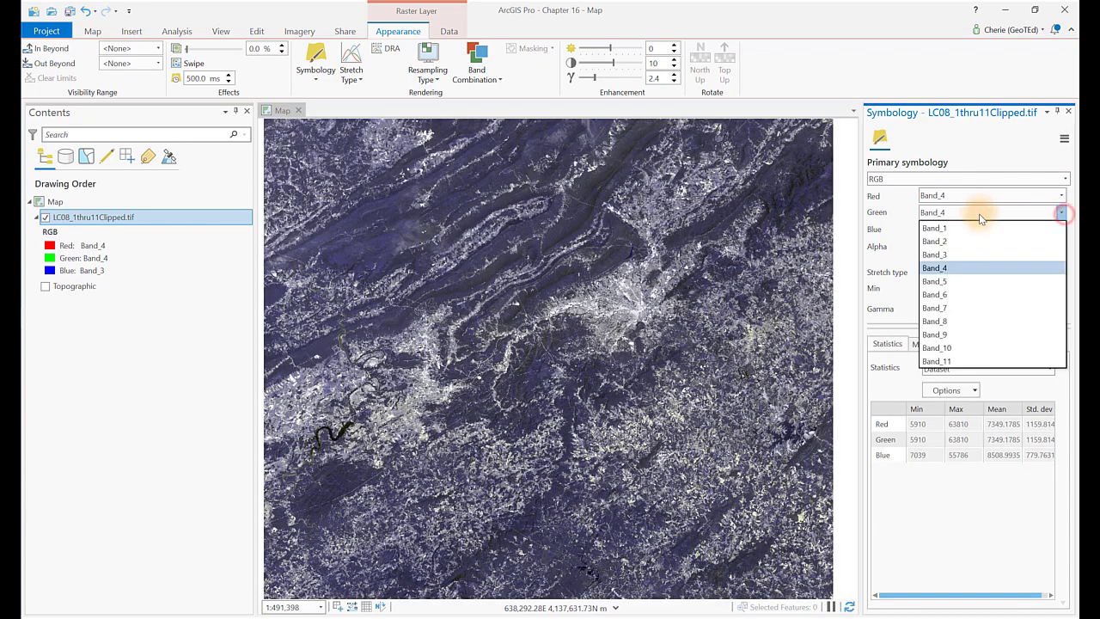
pyautogui.click(954, 254)
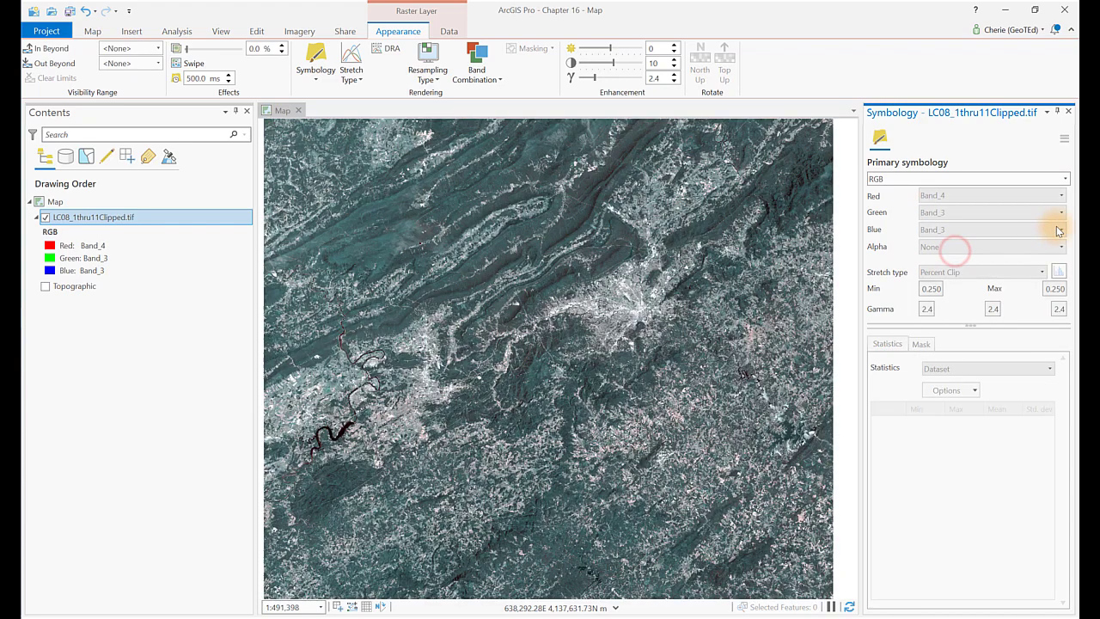
pyautogui.click(1063, 231)
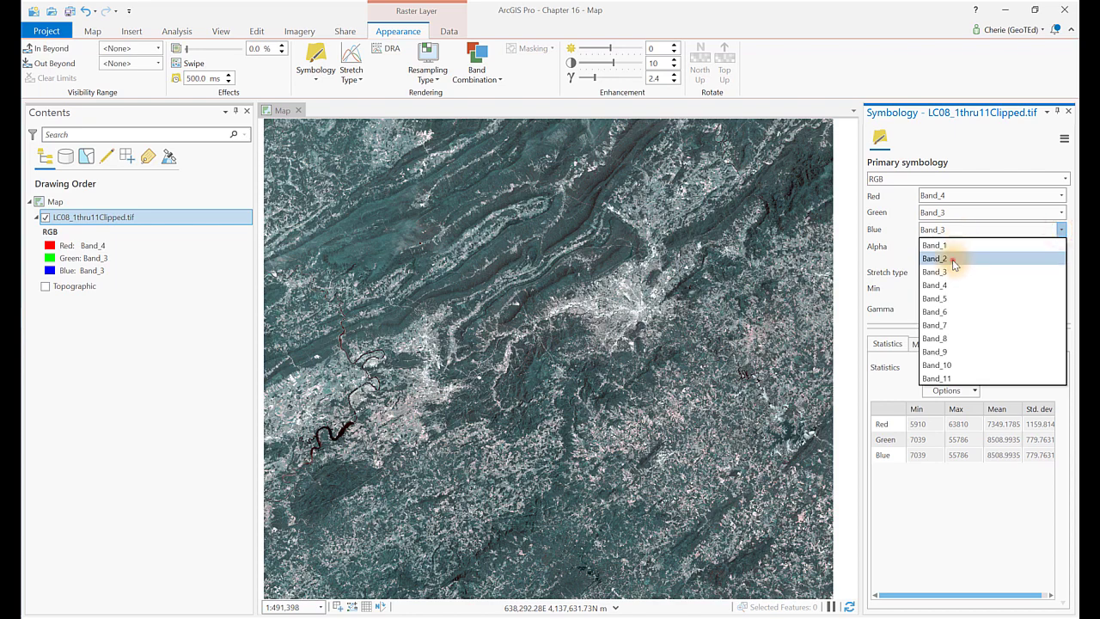
pyautogui.click(953, 261)
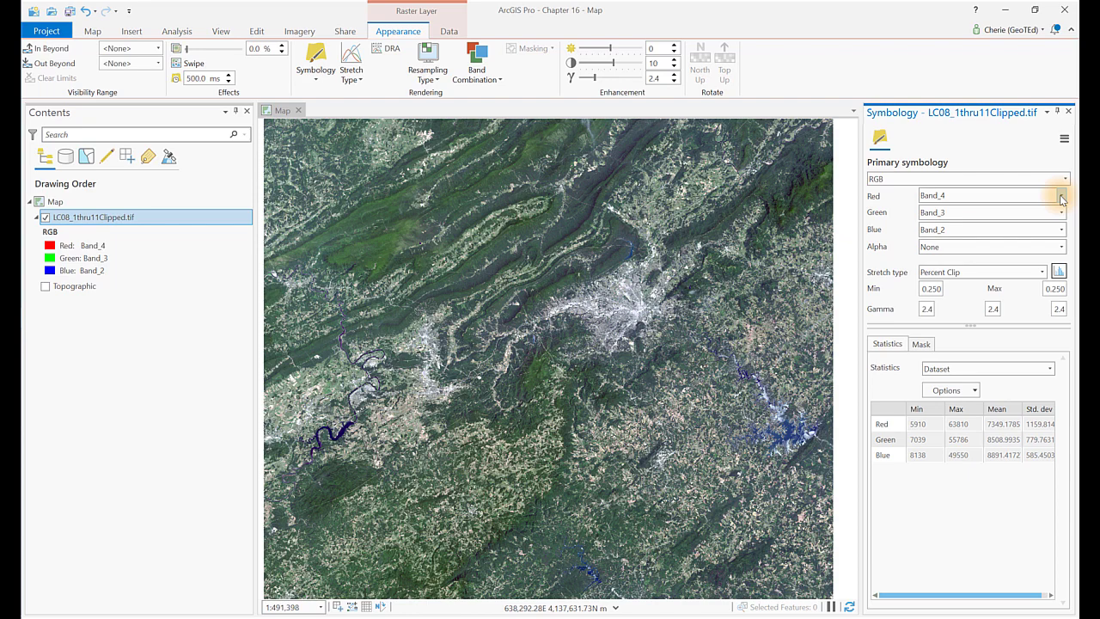
# - Copy the LC08_1thru11Clipped.tif layer and paste a duplicate into the map
pyautogui.click(112, 219)
pyautogui.rightClick(112, 219)
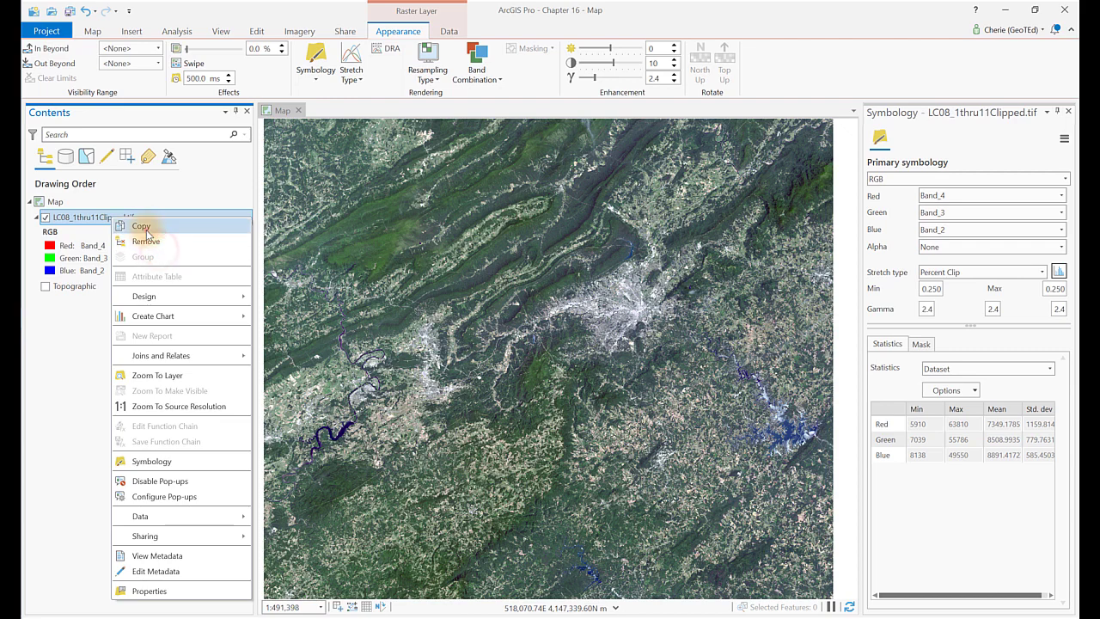
pyautogui.click(146, 227)
pyautogui.click(55, 202)
pyautogui.rightClick(57, 205)
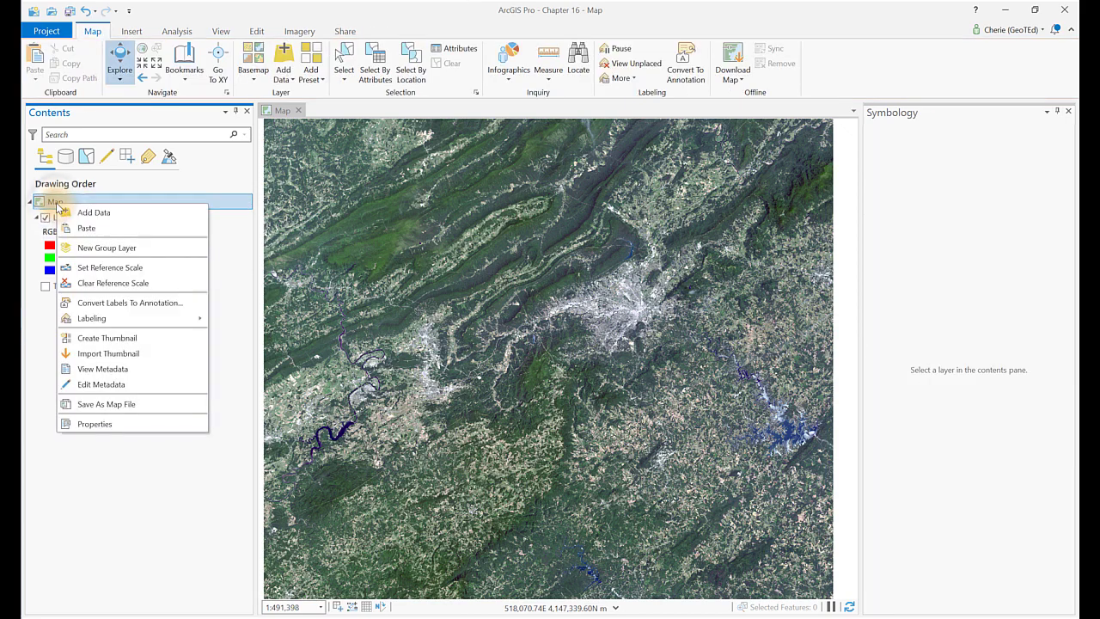
pyautogui.click(86, 228)
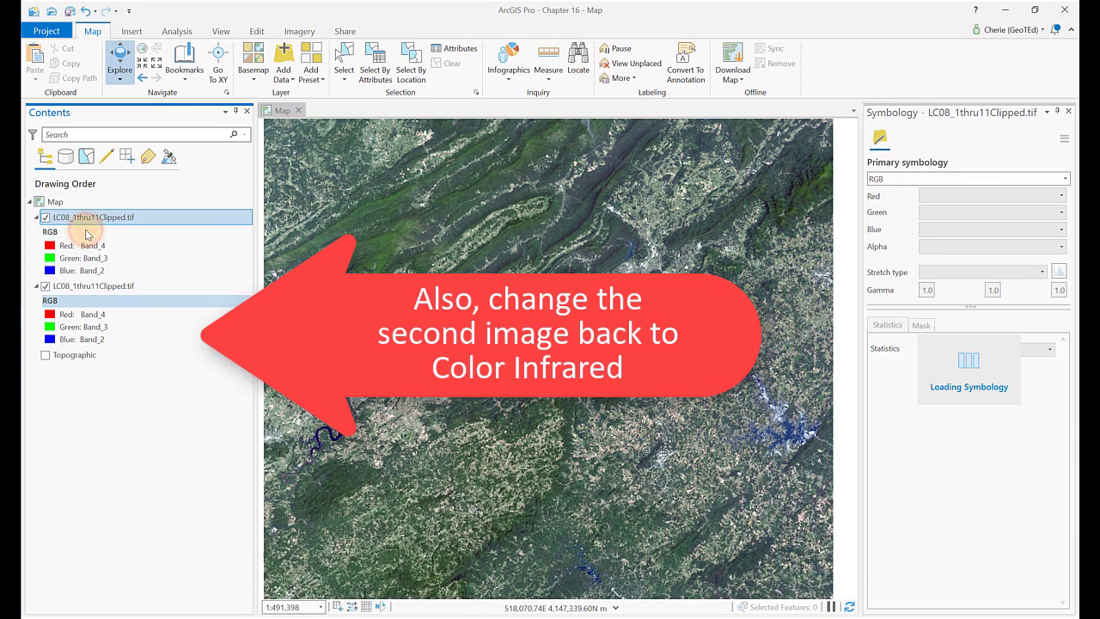
# - Set the copy's Green to Band_4 and Blue to Band_3 for a 5-4-3 composite
pyautogui.click(1062, 212)
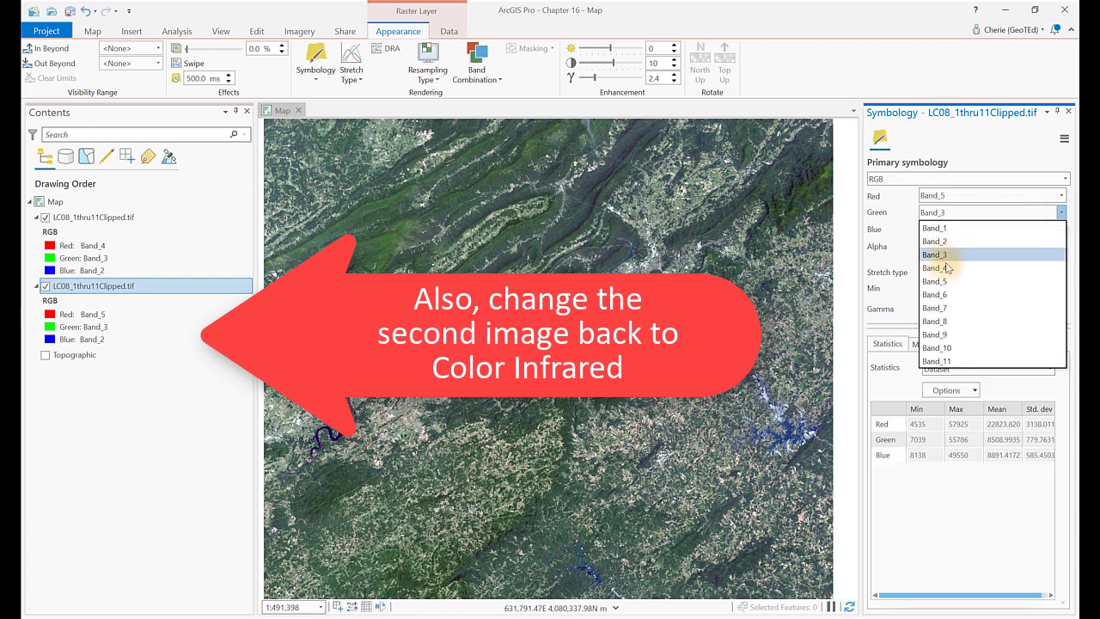
pyautogui.click(945, 268)
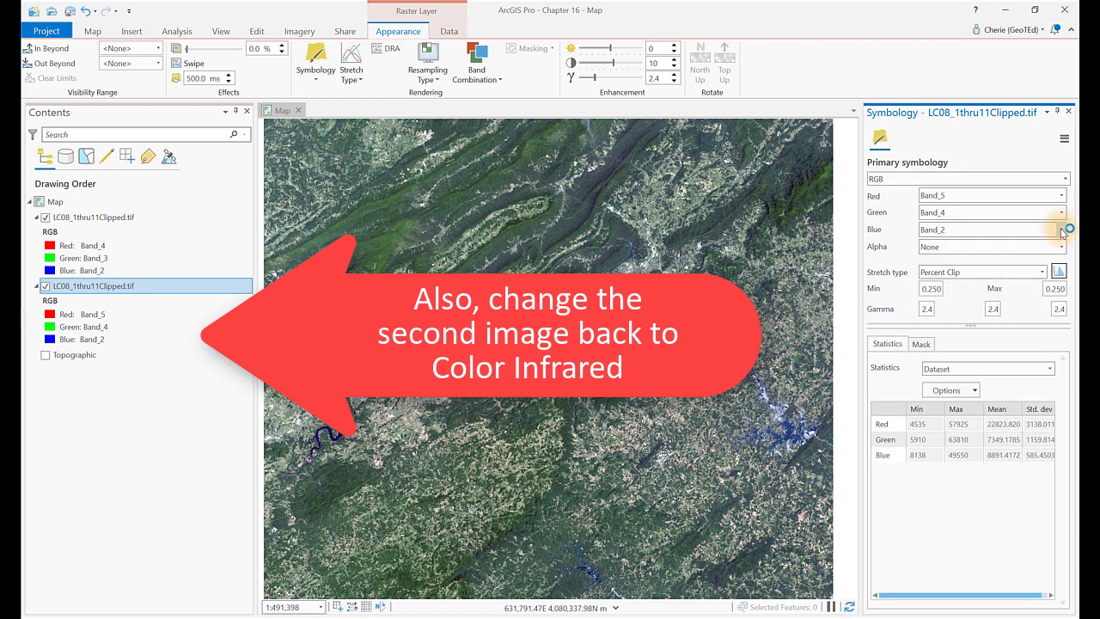
pyautogui.click(1062, 229)
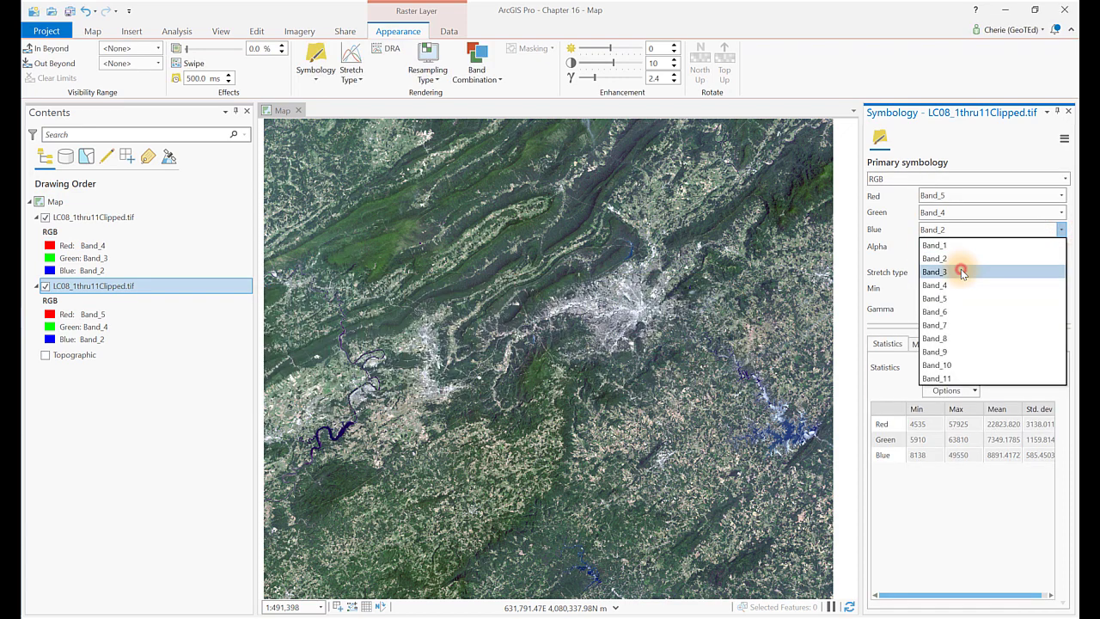
pyautogui.click(960, 269)
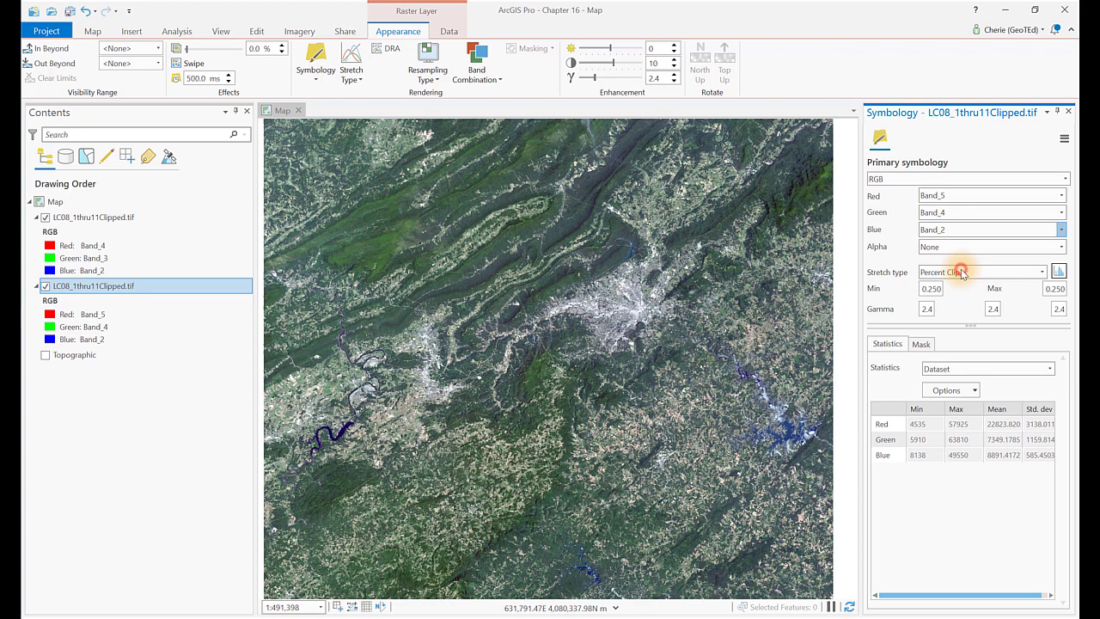
# - Enable Swipe on the natural-colour top layer and swipe from left, top and right edges
pyautogui.click(90, 219)
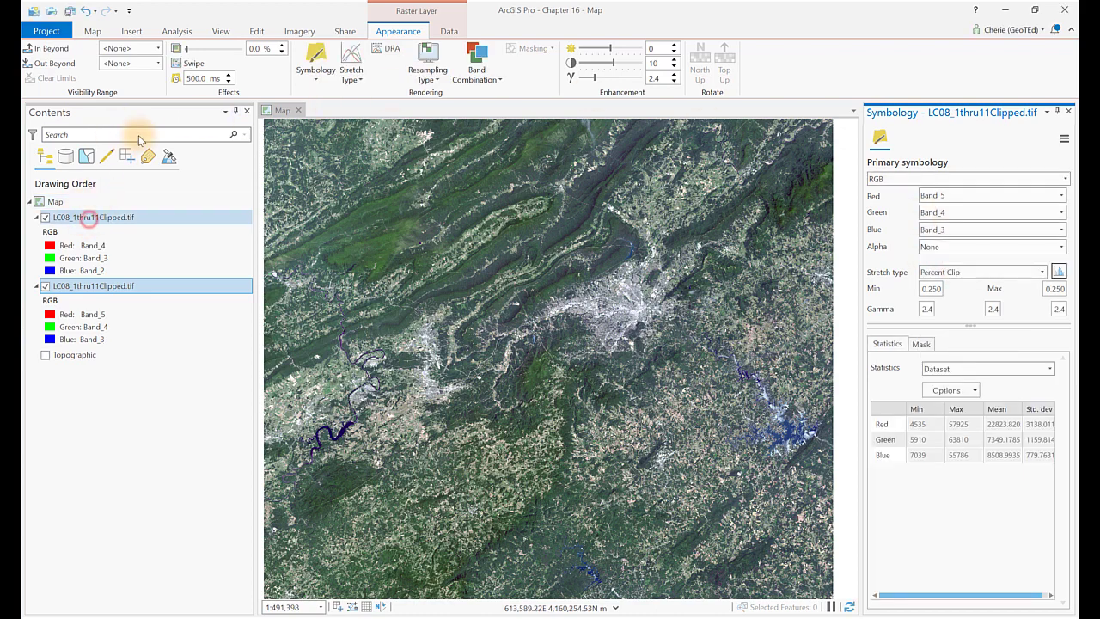
pyautogui.click(190, 65)
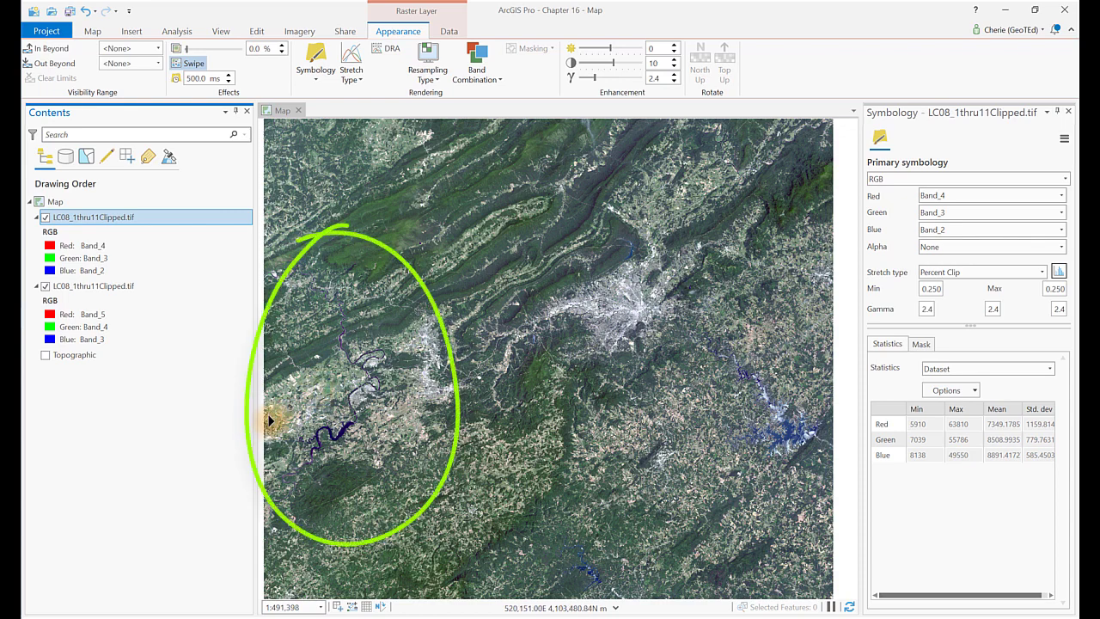
pyautogui.moveTo(269, 420)
pyautogui.mouseDown()
pyautogui.moveTo(349, 439)
pyautogui.moveTo(323, 445)
pyautogui.moveTo(395, 455)
pyautogui.moveTo(271, 468)
pyautogui.moveTo(320, 462)
pyautogui.moveTo(430, 487)
pyautogui.mouseUp()
pyautogui.moveTo(634, 189)
pyautogui.mouseDown()
pyautogui.moveTo(647, 299)
pyautogui.moveTo(649, 209)
pyautogui.moveTo(650, 291)
pyautogui.mouseUp()
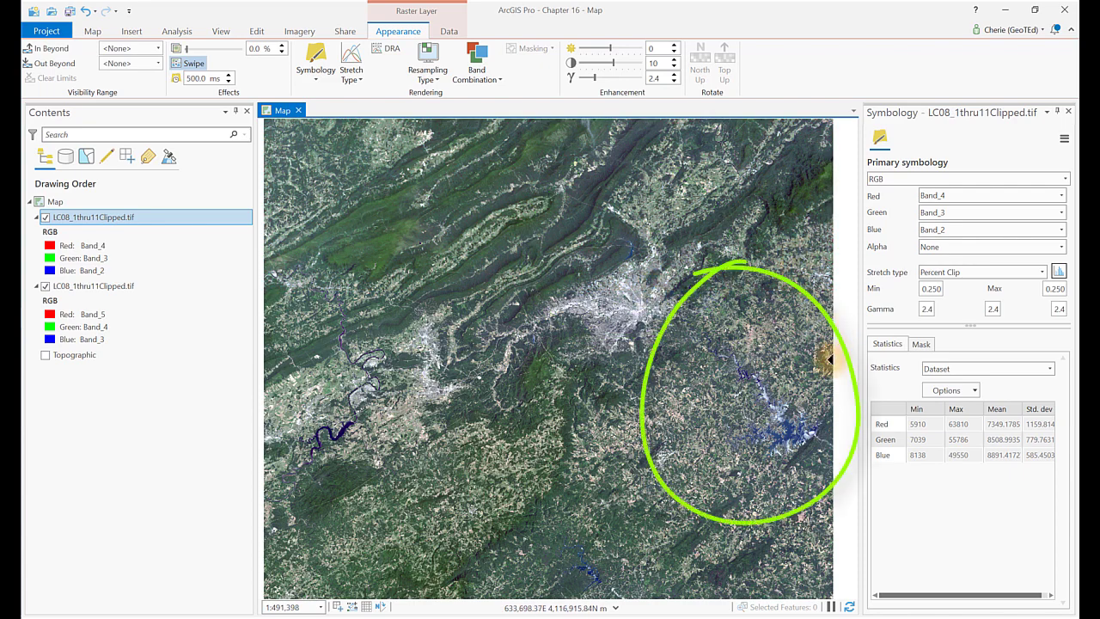
pyautogui.moveTo(828, 362); pyautogui.dragTo(648, 402)
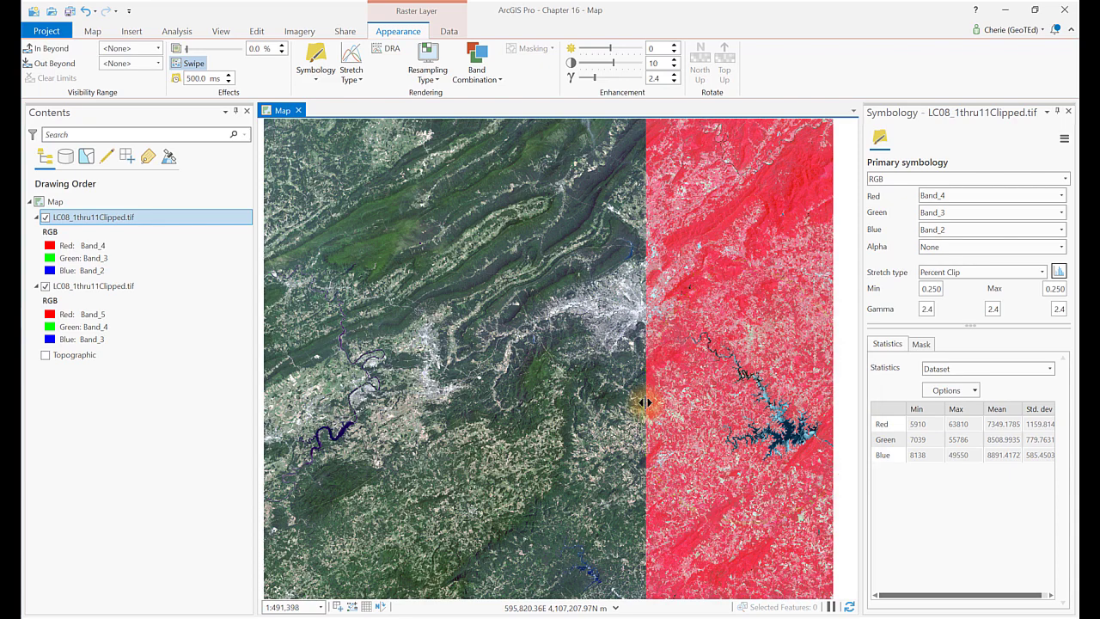
pyautogui.moveTo(645, 401); pyautogui.dragTo(645, 402)
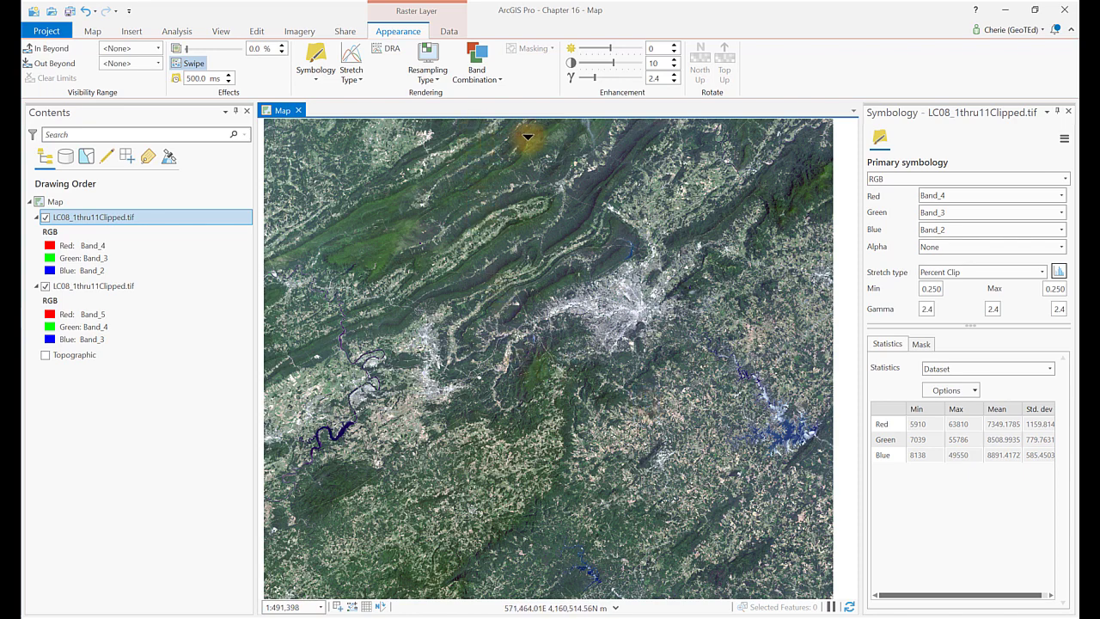
pyautogui.moveTo(523, 140); pyautogui.dragTo(532, 326)
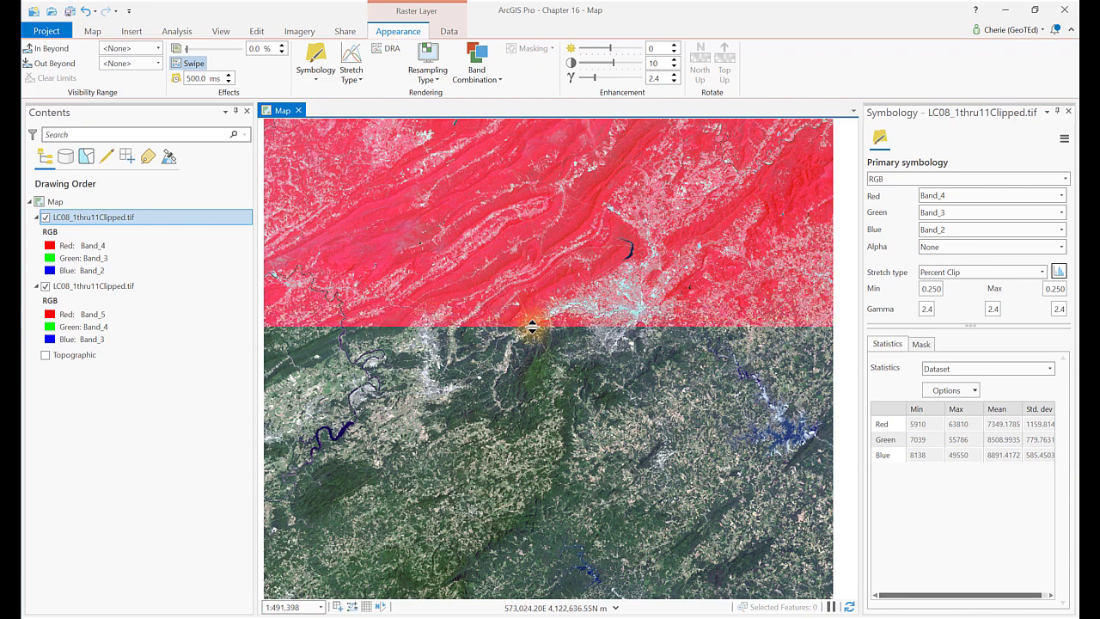
pyautogui.moveTo(533, 327); pyautogui.dragTo(538, 534)
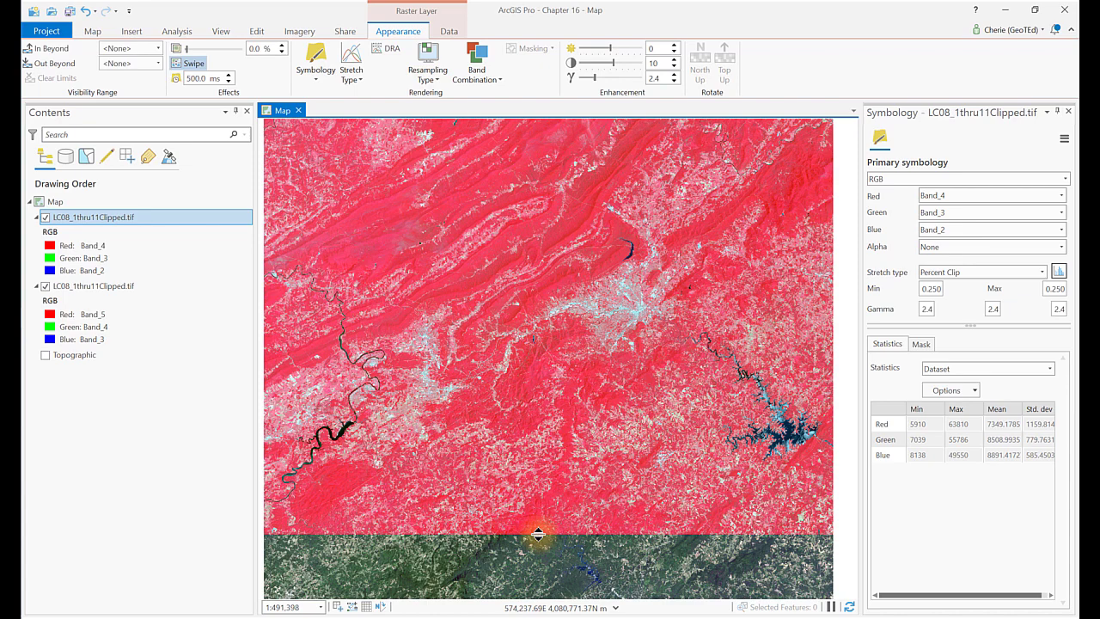
pyautogui.moveTo(538, 533); pyautogui.dragTo(587, 361)
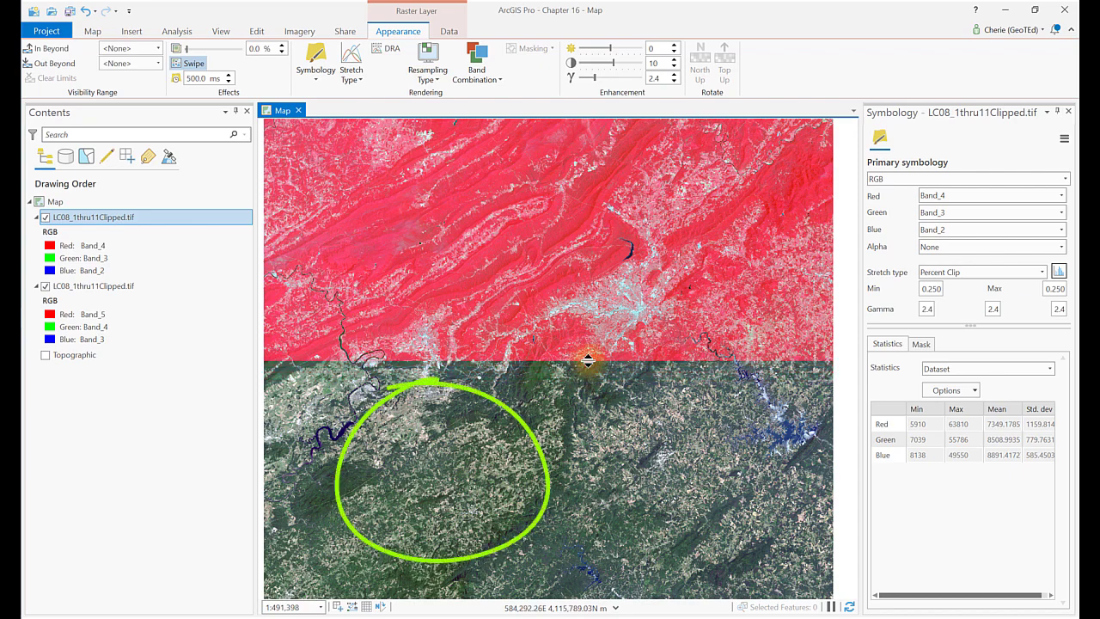
pyautogui.moveTo(588, 361); pyautogui.dragTo(568, 556)
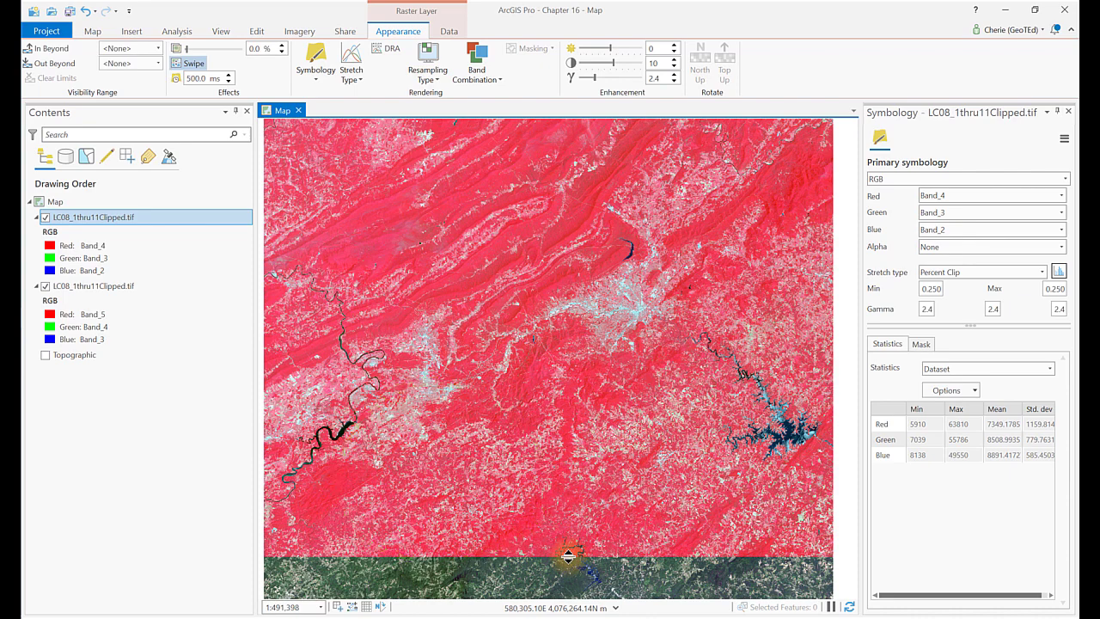
pyautogui.moveTo(568, 556); pyautogui.dragTo(568, 556)
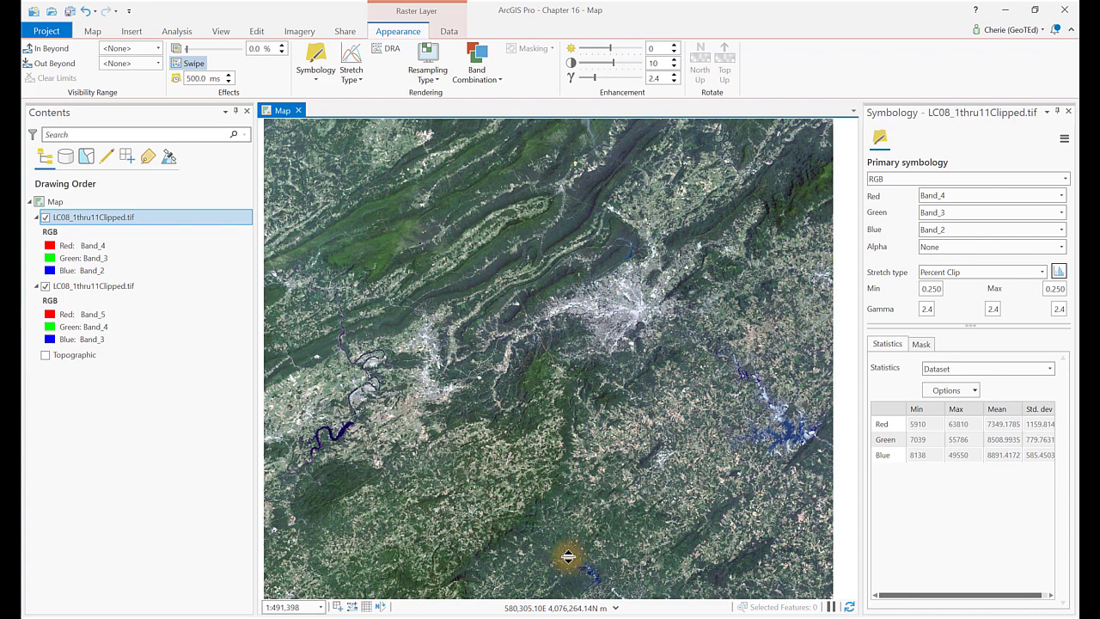
# - Zoom and pan to the central city, then swipe the natural-colour layer to compare there
pyautogui.click(55, 201)
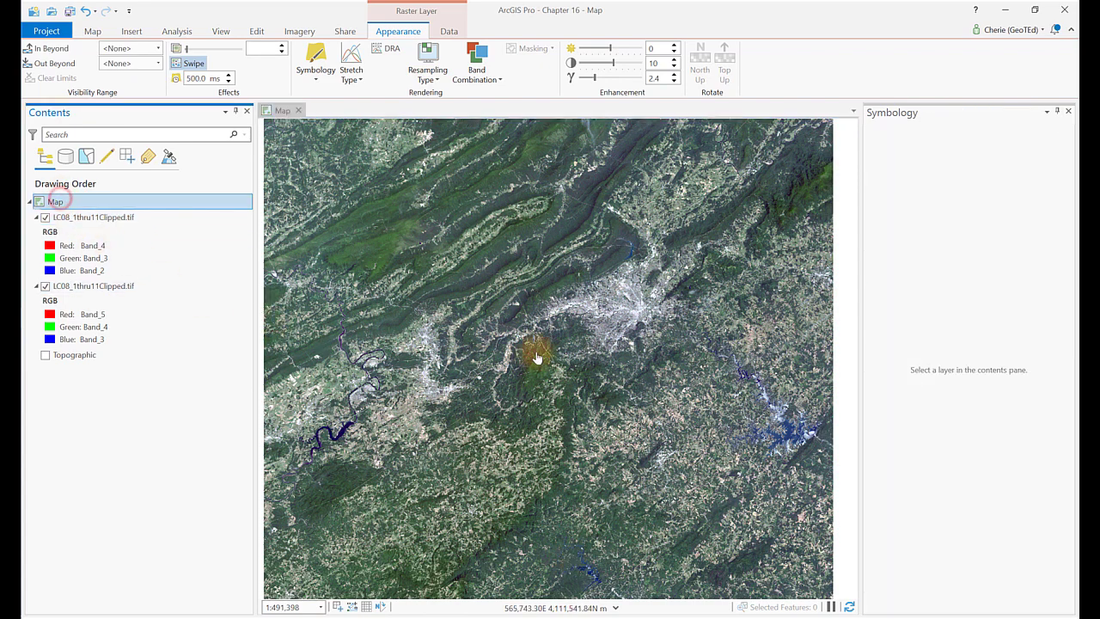
pyautogui.scroll(-2, 533, 365)
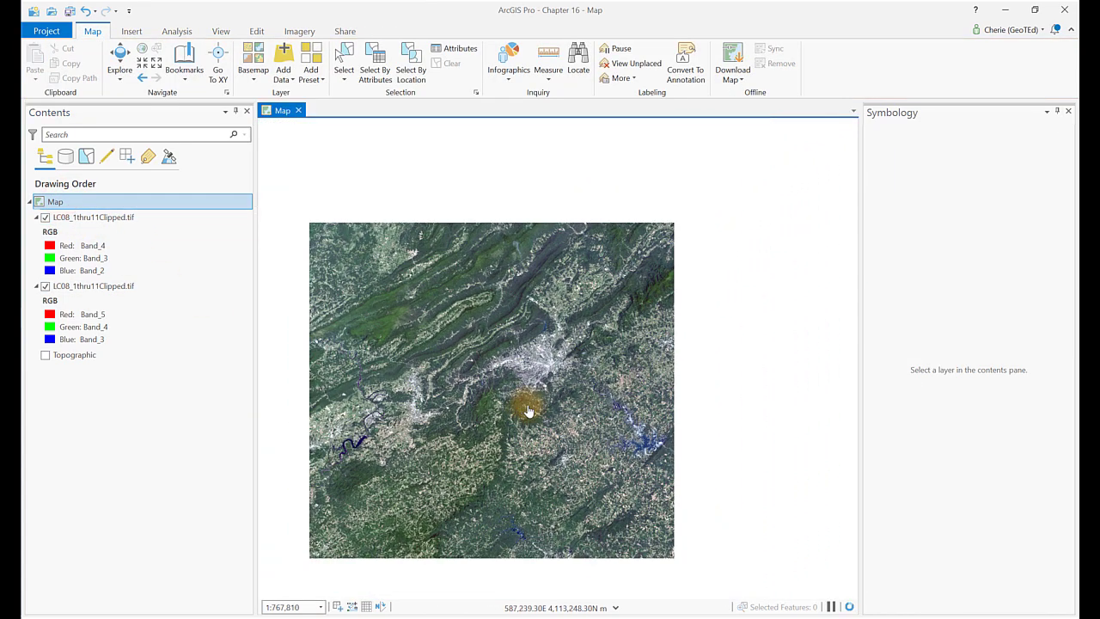
pyautogui.scroll(5, 528, 412)
pyautogui.moveTo(596, 342); pyautogui.dragTo(547, 479)
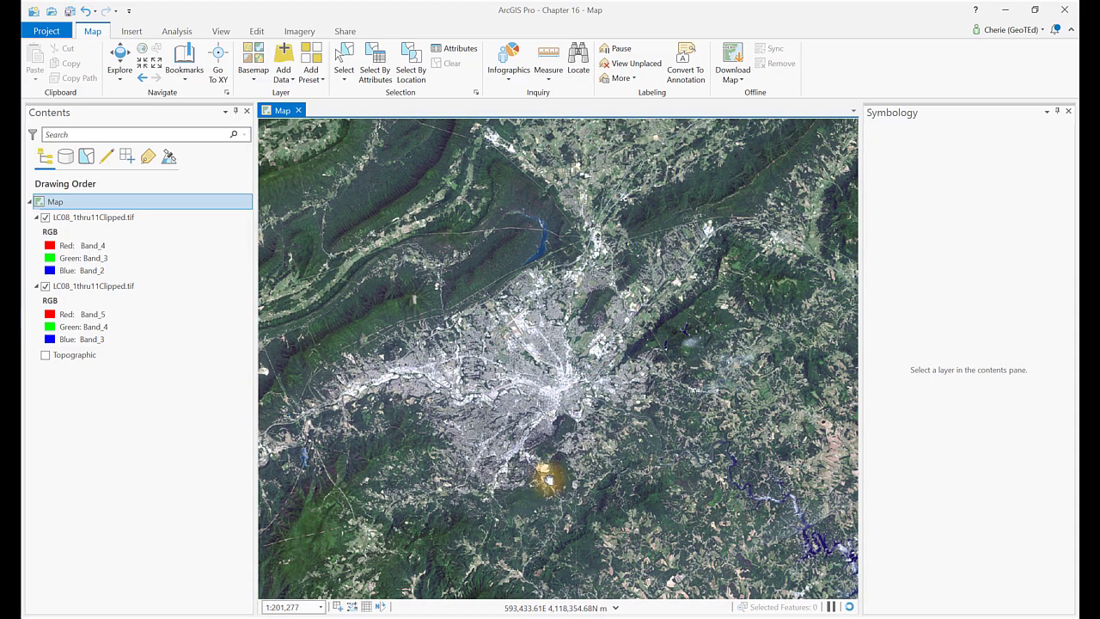
pyautogui.scroll(-5, 565, 440)
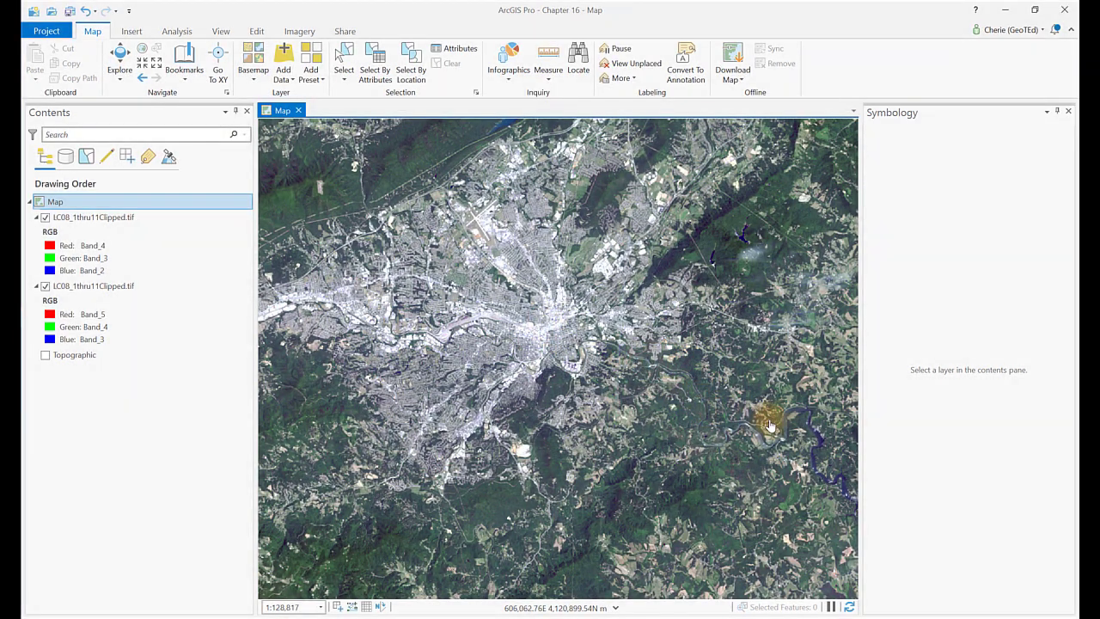
pyautogui.click(108, 217)
pyautogui.moveTo(629, 234); pyautogui.dragTo(646, 547)
# - Set the copy's Green to Band_6 and Blue to Band_8, then swipe to compare it
pyautogui.moveTo(646, 547); pyautogui.dragTo(647, 546)
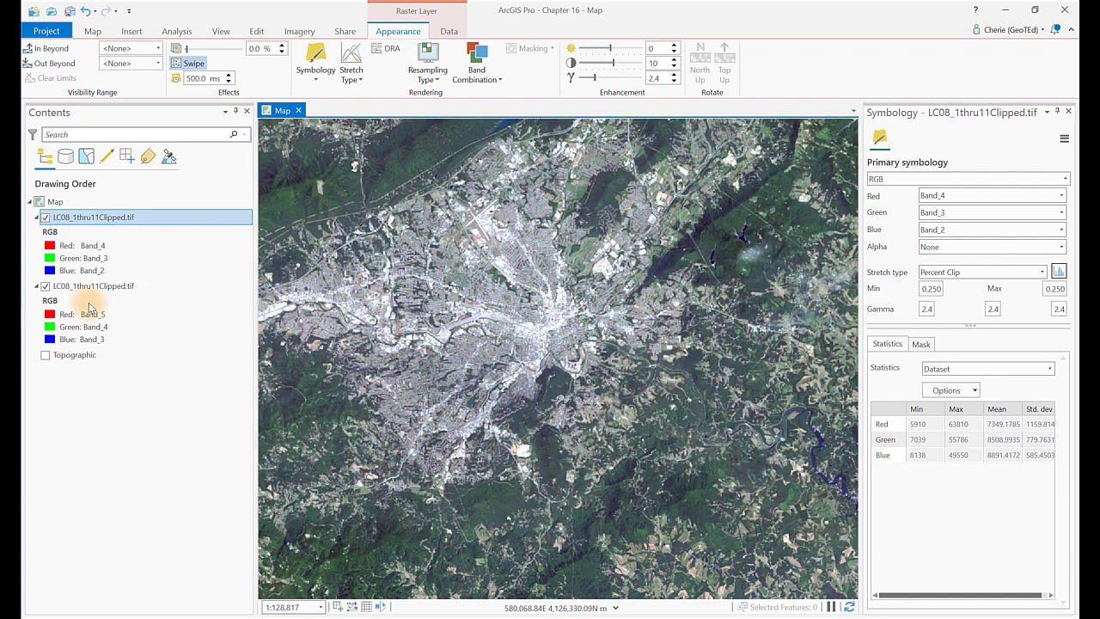
pyautogui.click(67, 287)
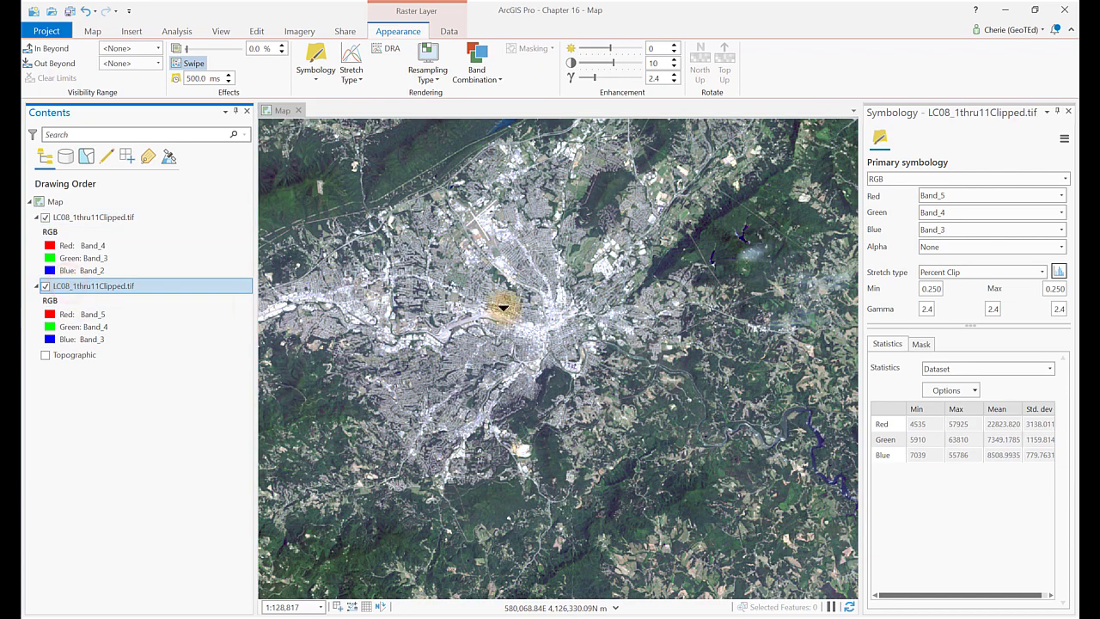
pyautogui.click(1058, 216)
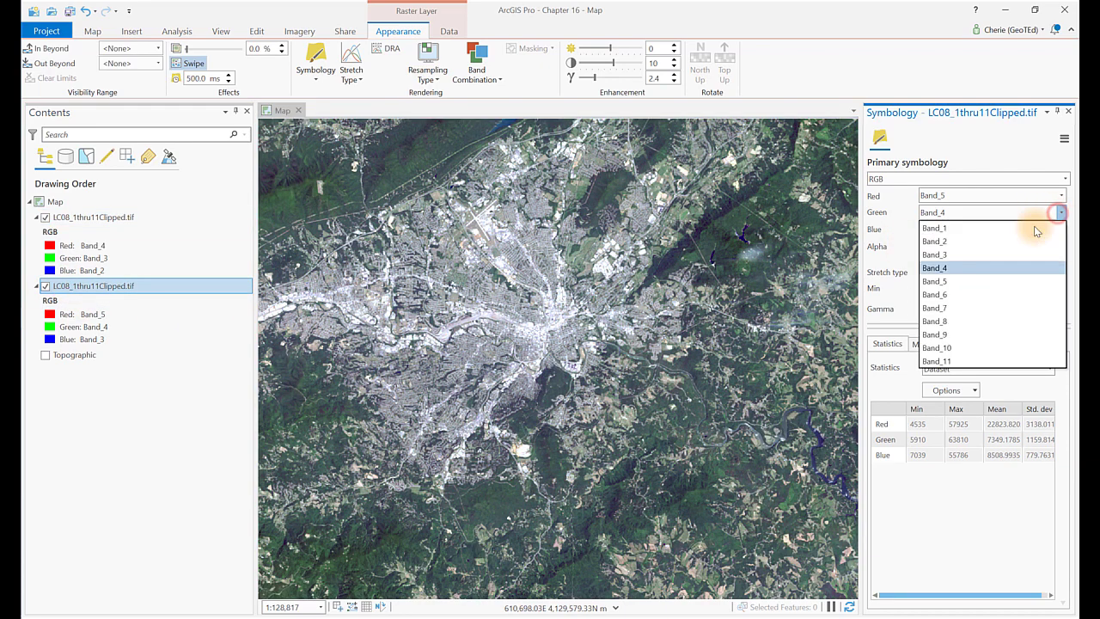
pyautogui.click(954, 296)
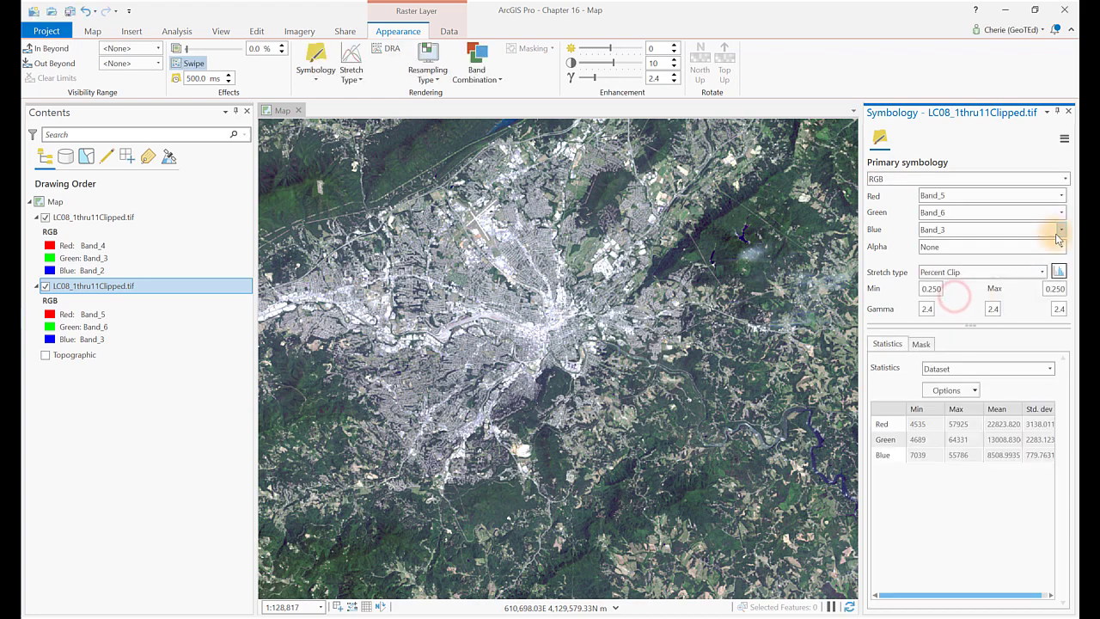
pyautogui.click(1060, 229)
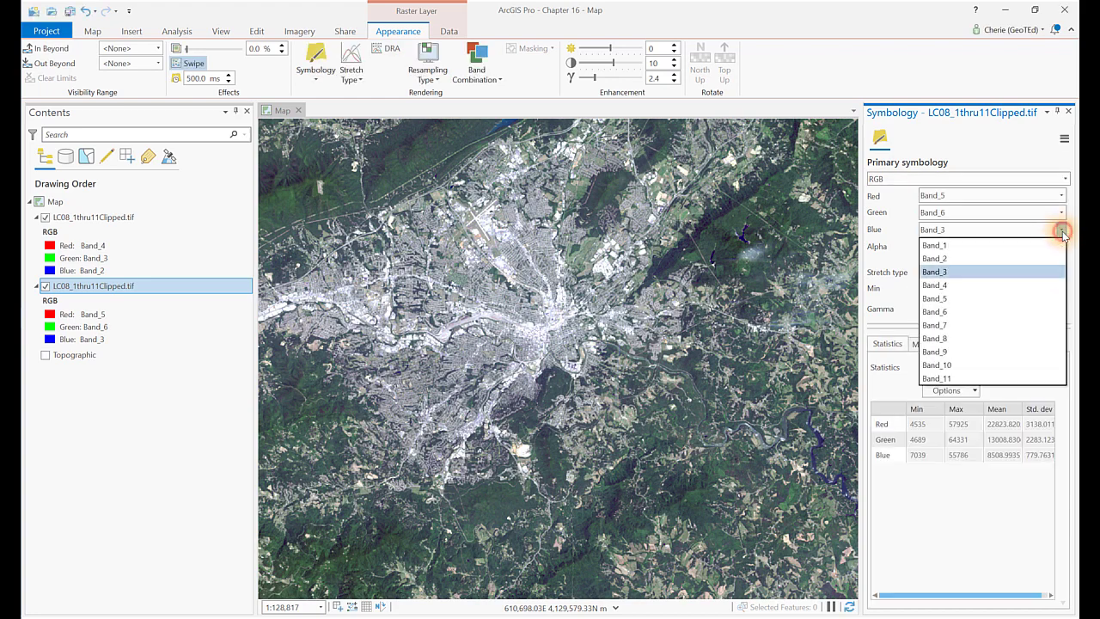
pyautogui.click(960, 337)
pyautogui.click(118, 217)
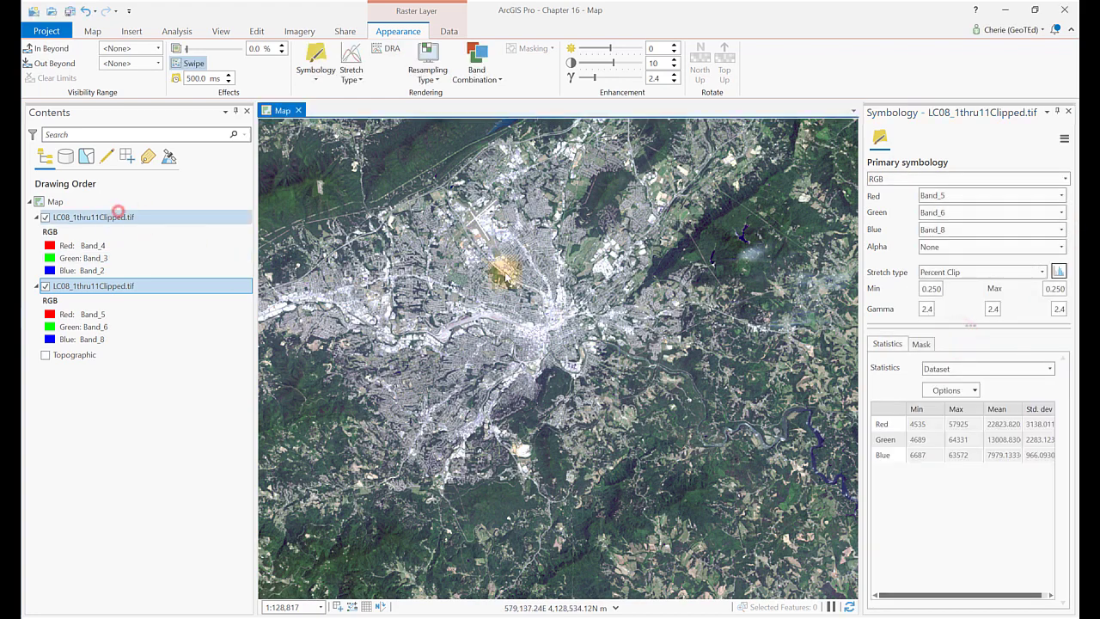
pyautogui.moveTo(567, 243); pyautogui.dragTo(586, 492)
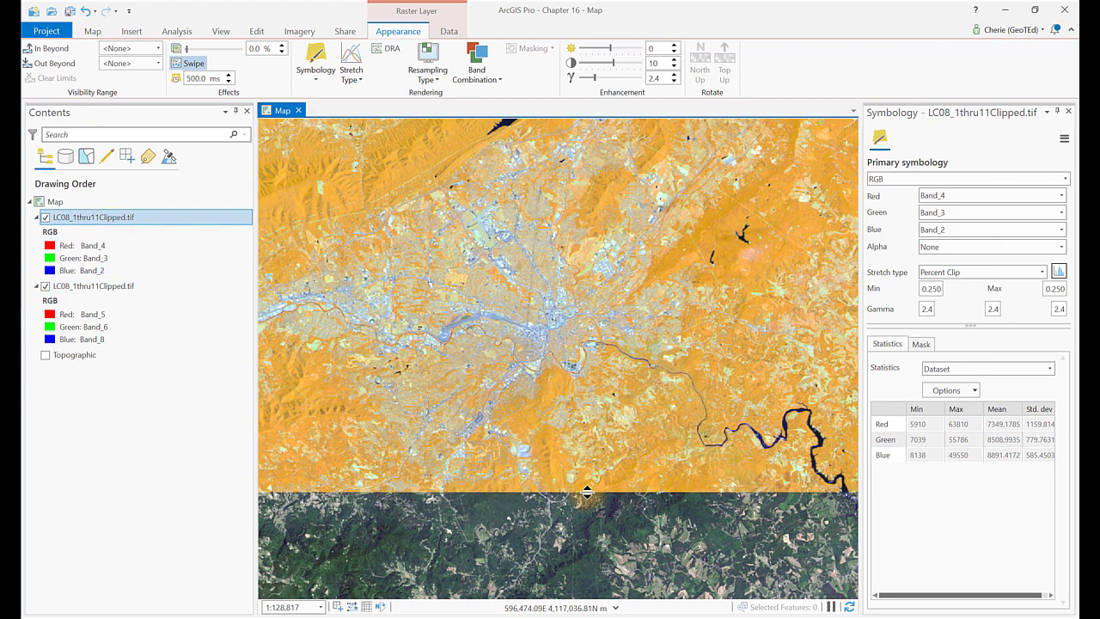